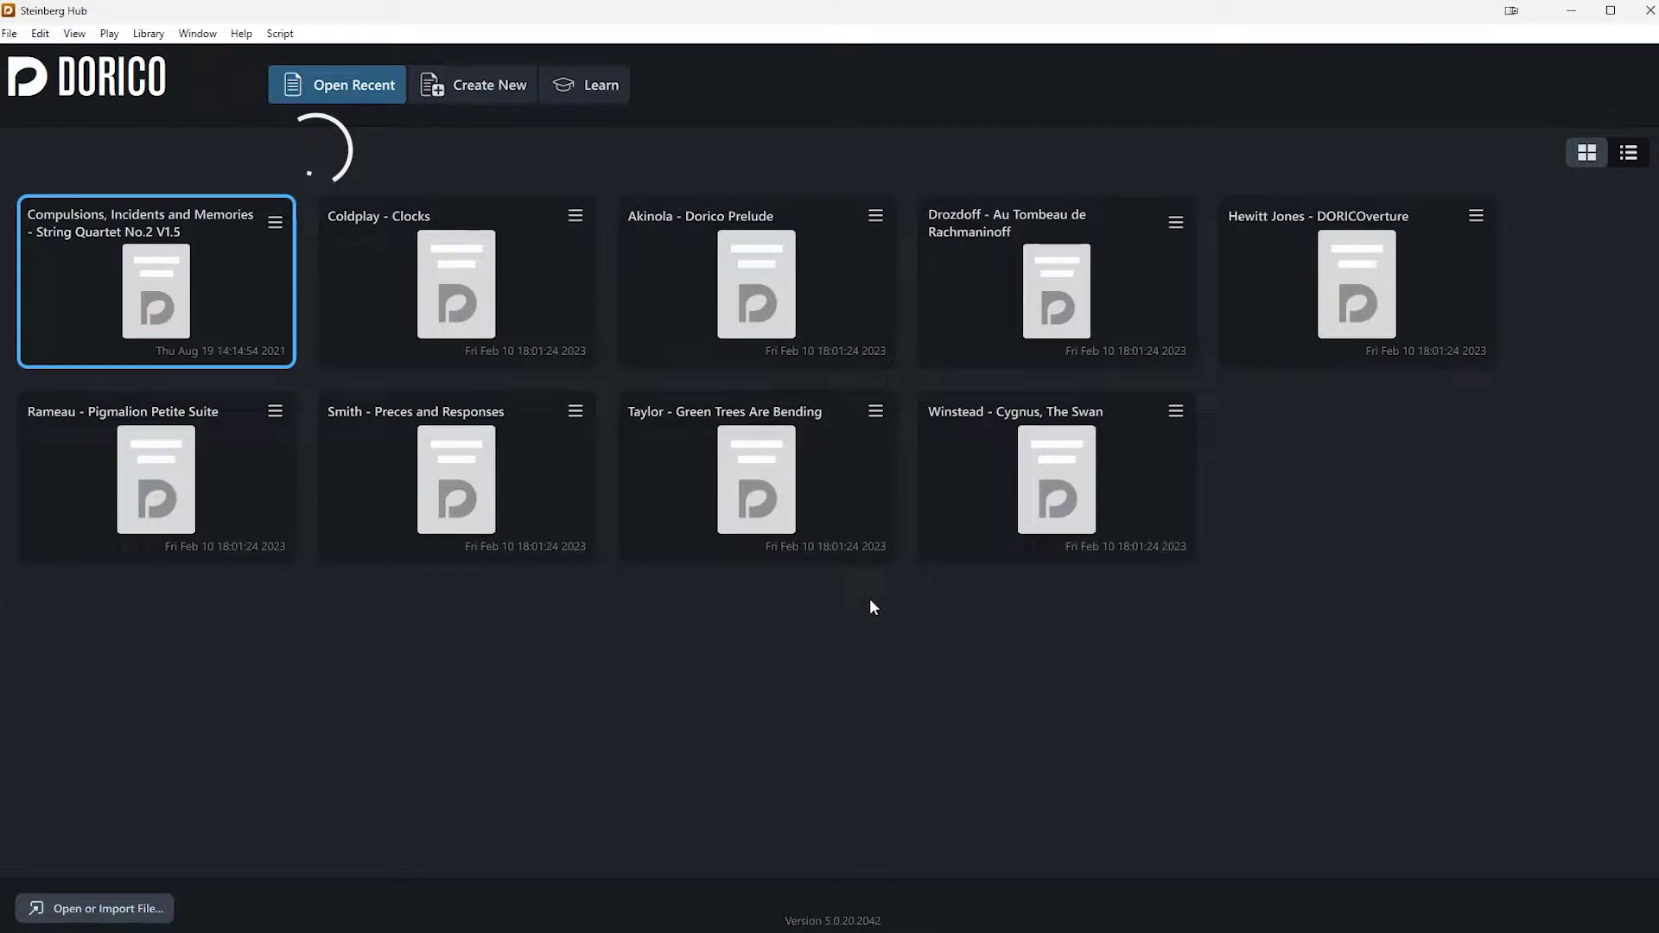
# Open the Create New page in the Steinberg Hub to see the project templates.
pyautogui.click(463, 89)
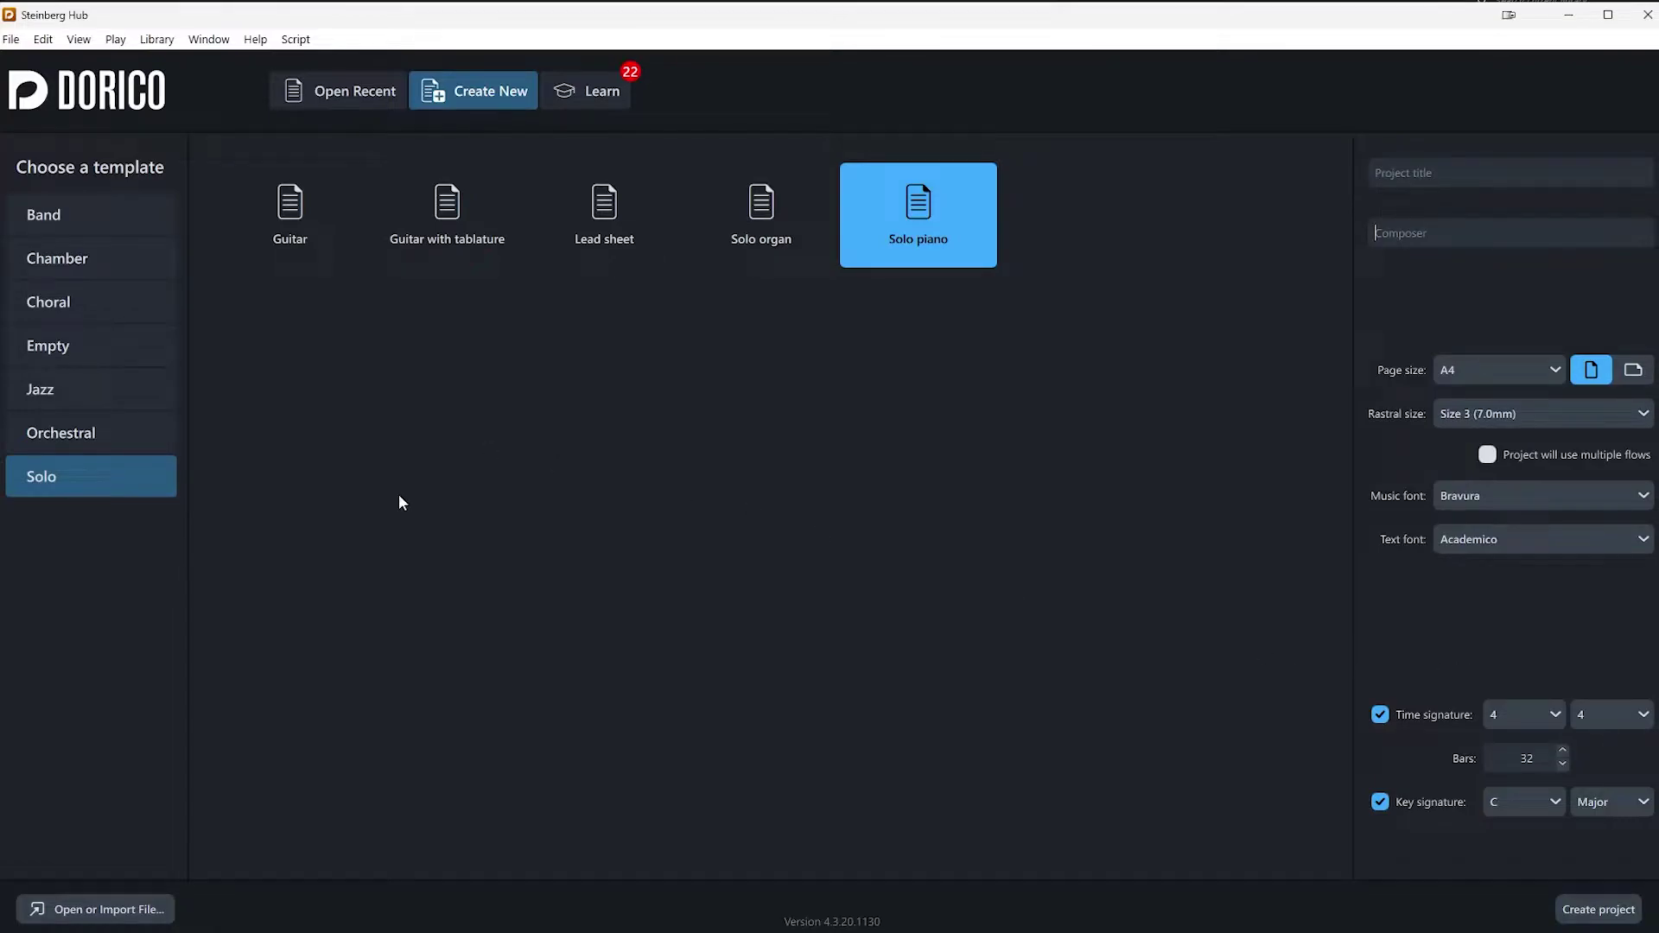
# Choose the Choral > Choir SATB with piano template.
pyautogui.click(85, 252)
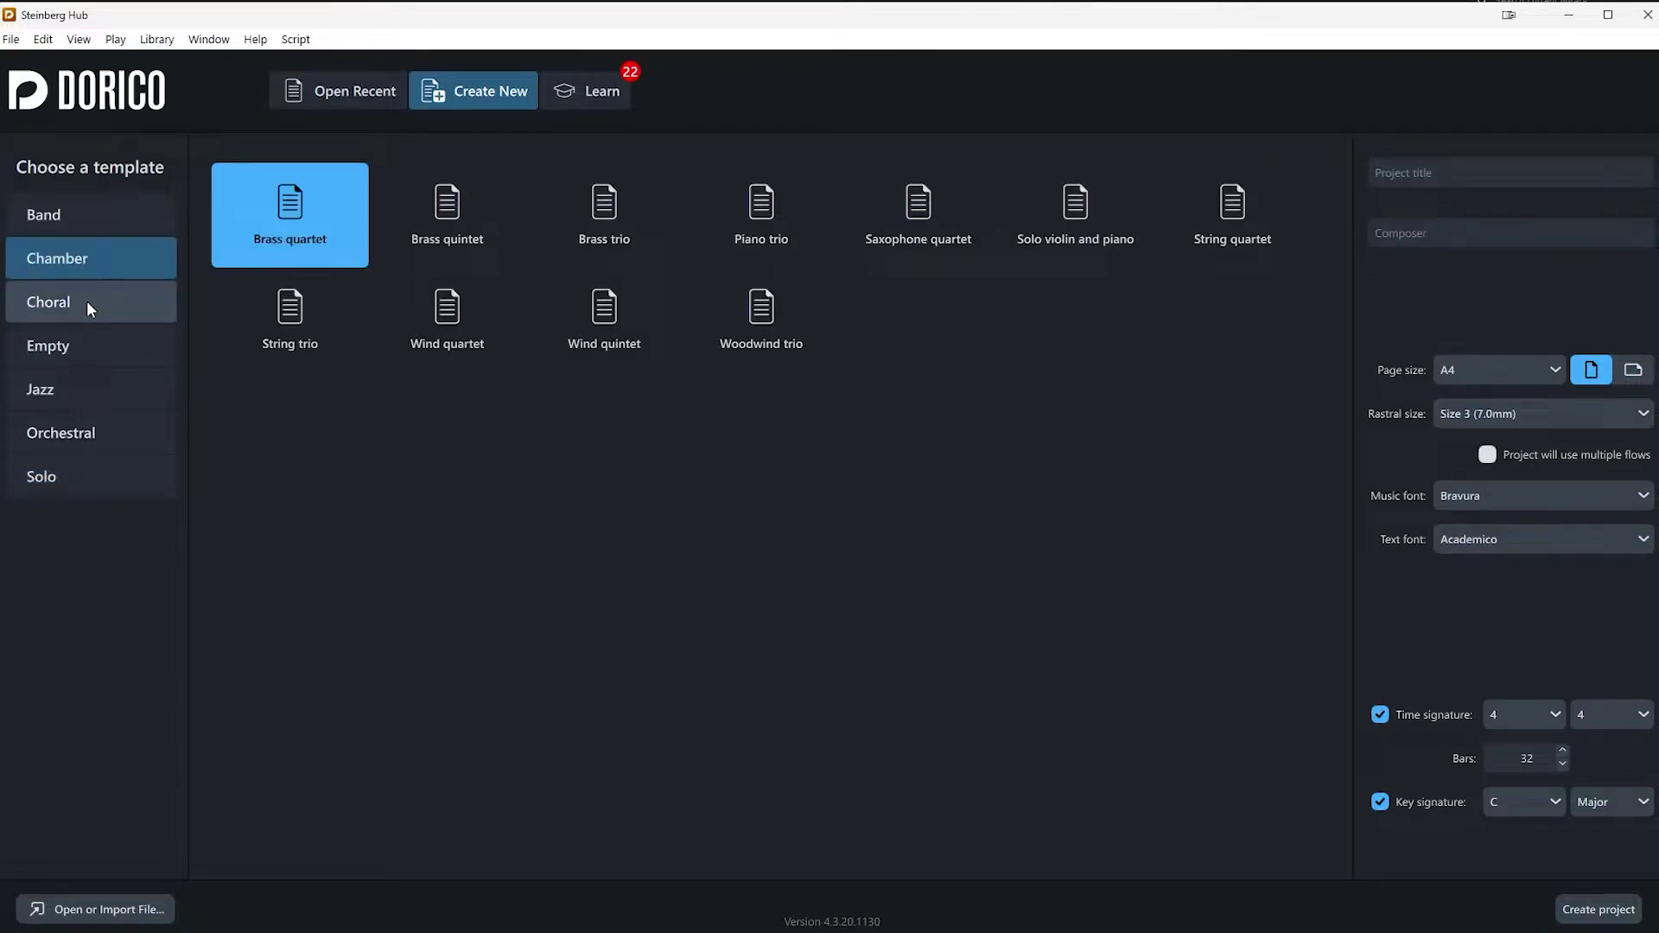
pyautogui.click(86, 300)
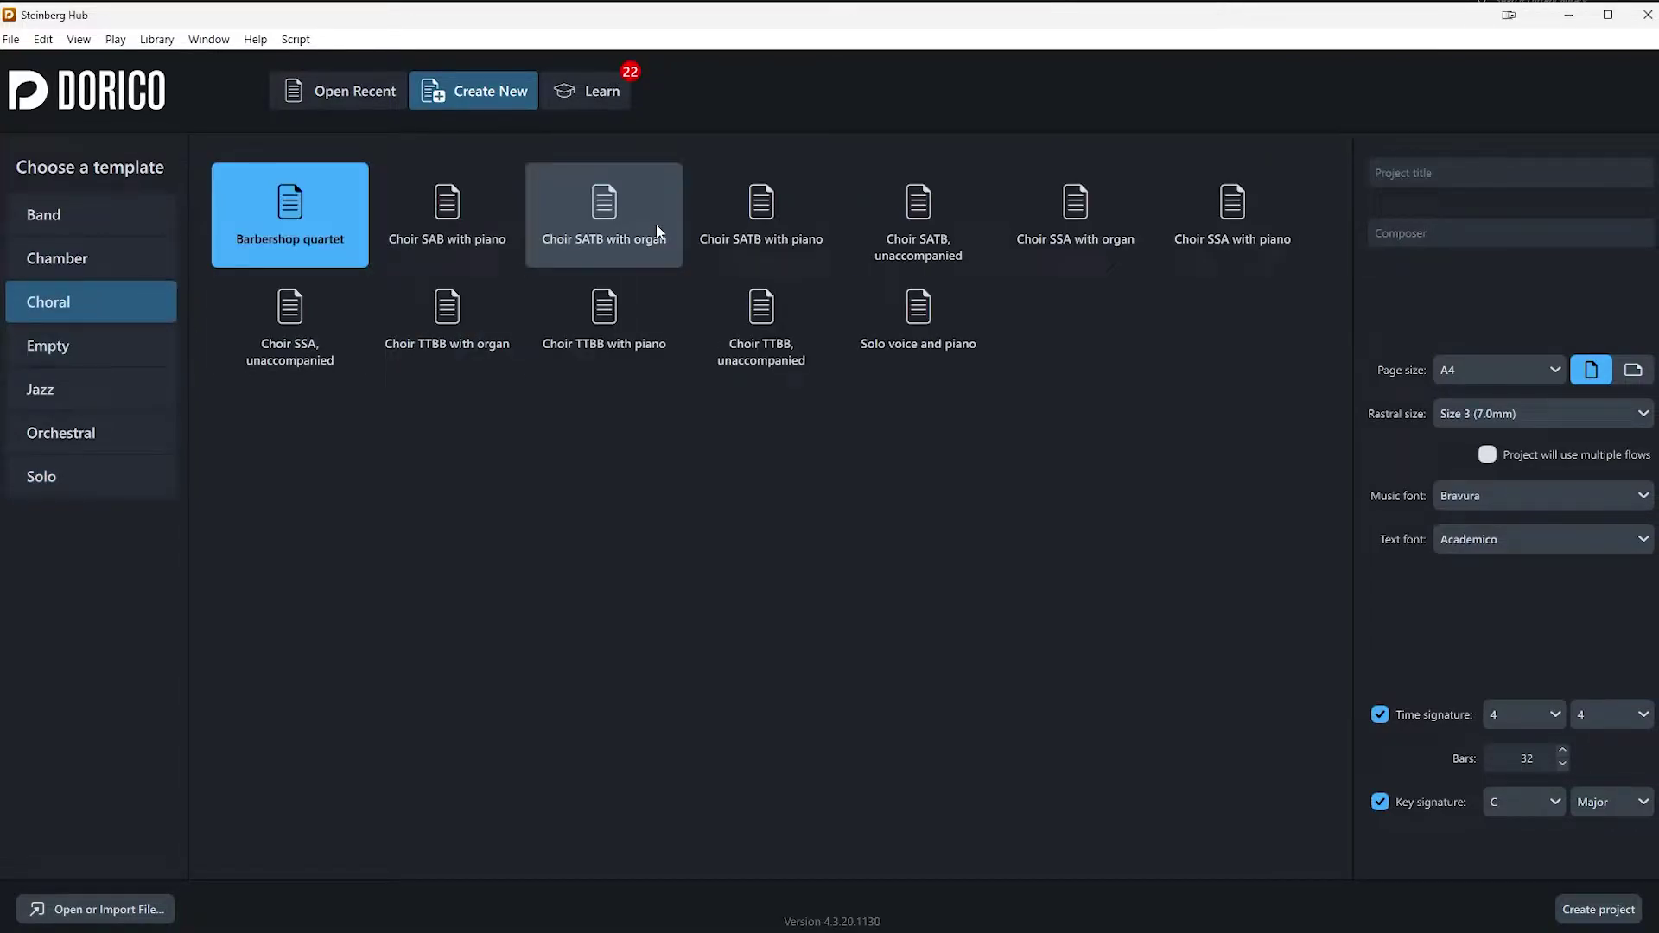
pyautogui.click(724, 216)
# Set the project title to 'Homayoon TV' and fill in the composer's name.
pyautogui.click(1461, 174)
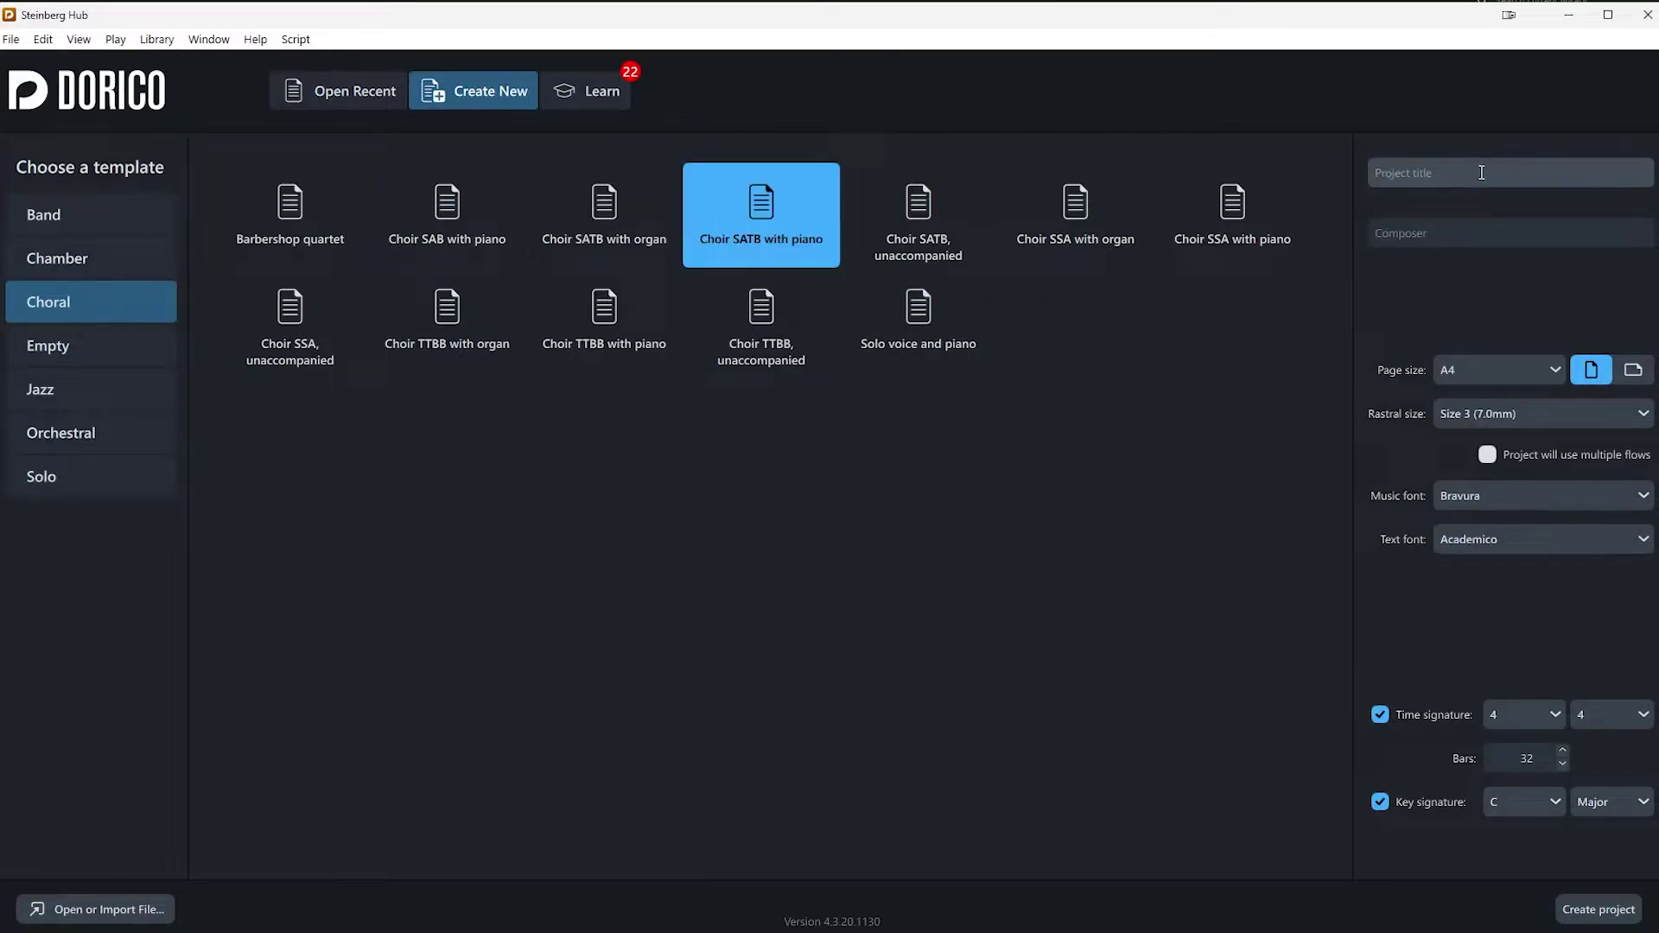
pyautogui.write('Homayoon TV')
pyautogui.press('Tab')
pyautogui.write('Homayoon')
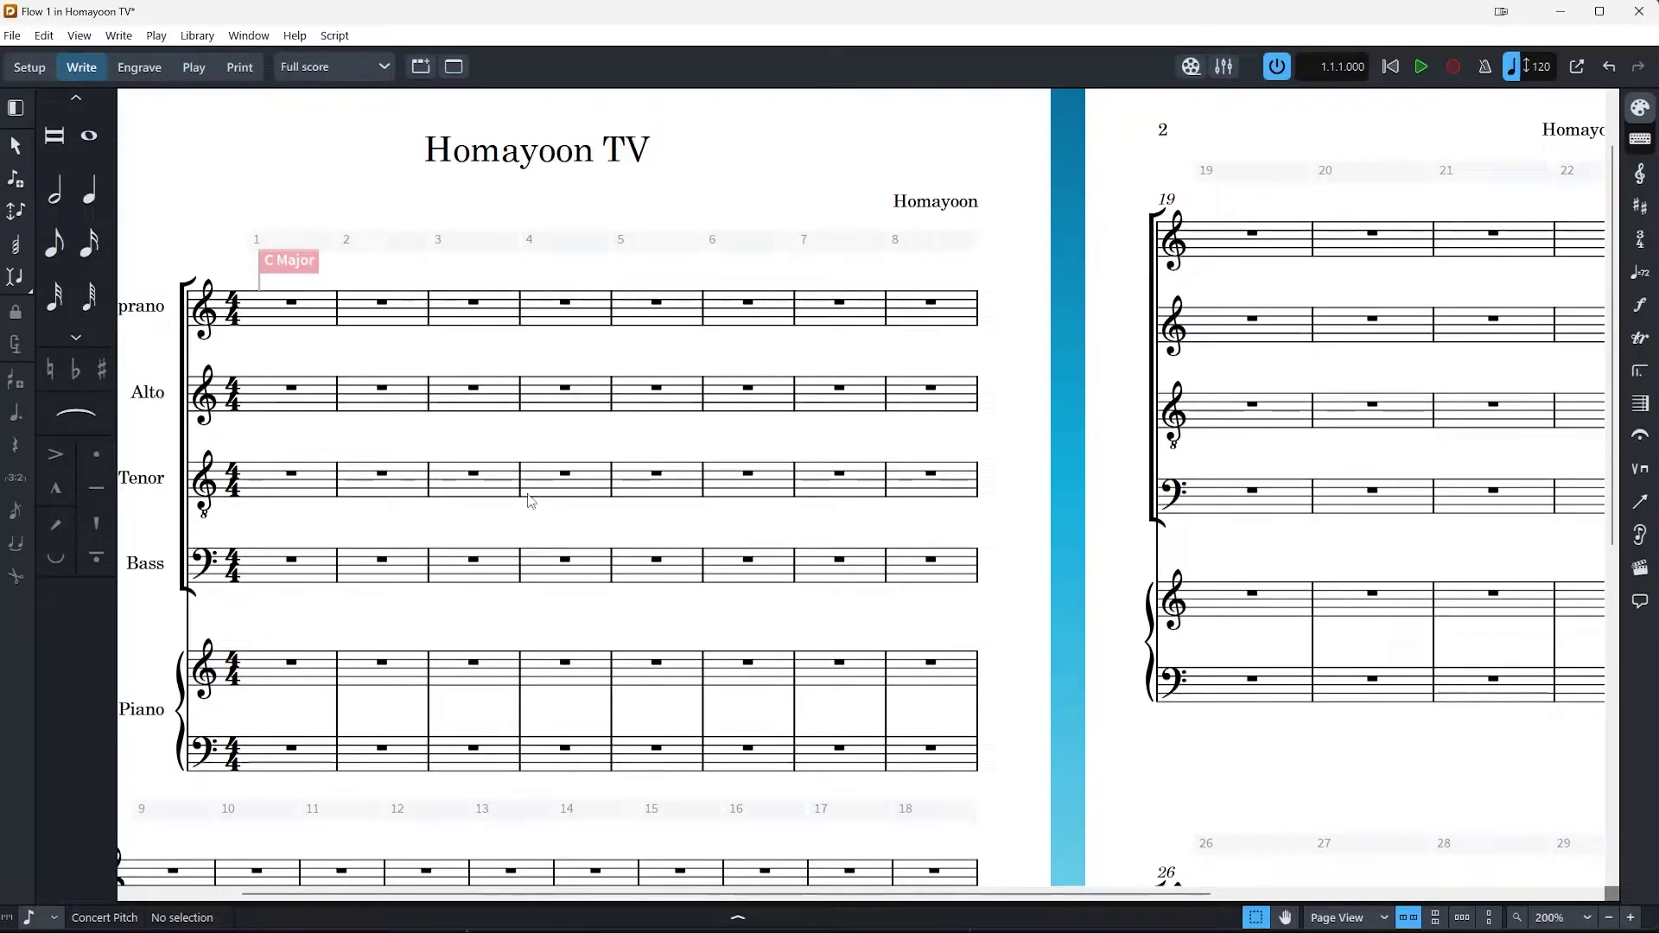
# Cycle through Setup, Engrave and Play modes, ending on the Print mode full-score preview.
pyautogui.click(36, 68)
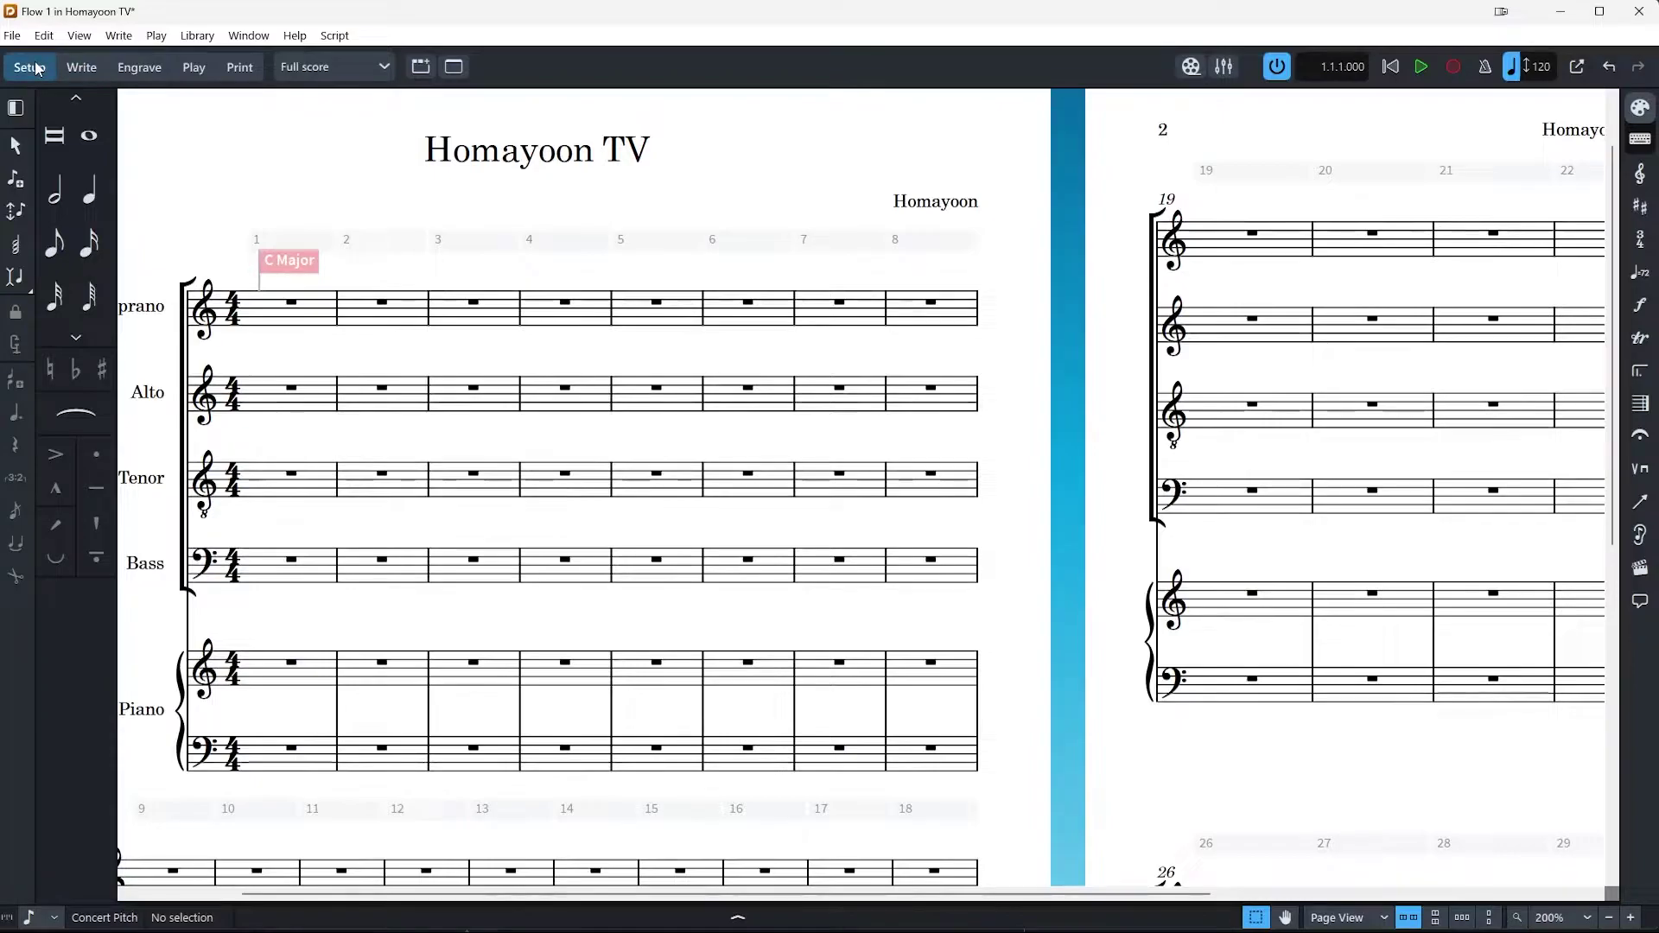
pyautogui.click(128, 69)
pyautogui.click(204, 67)
pyautogui.click(233, 69)
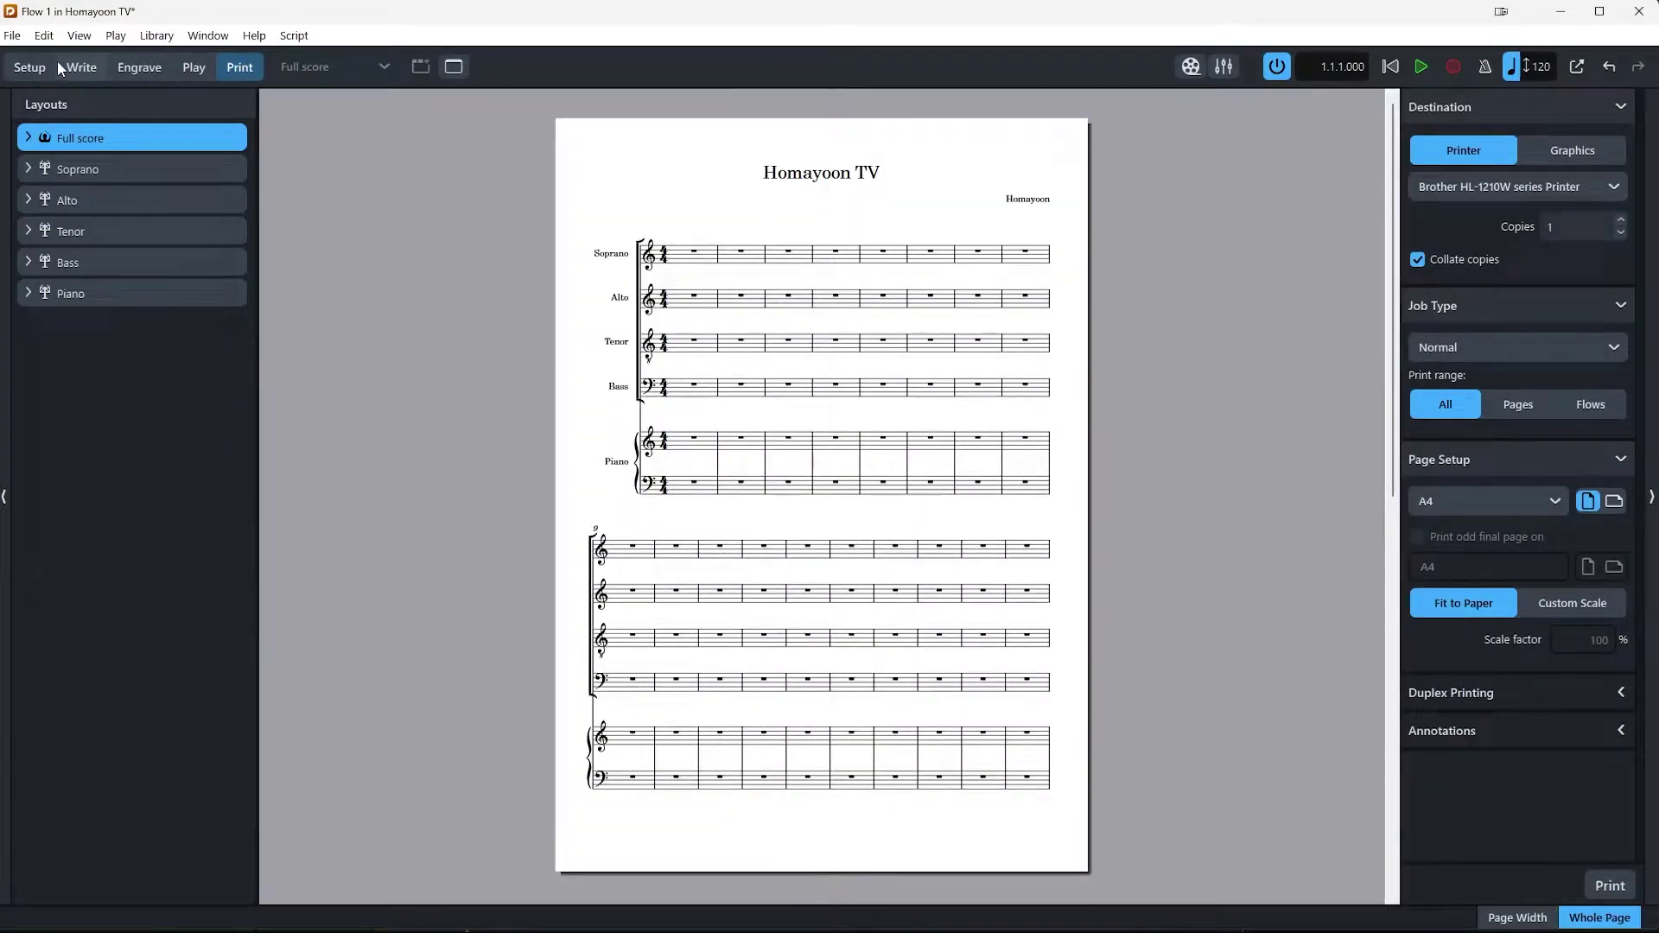
# Switch the score back to Write mode.
pyautogui.click(75, 68)
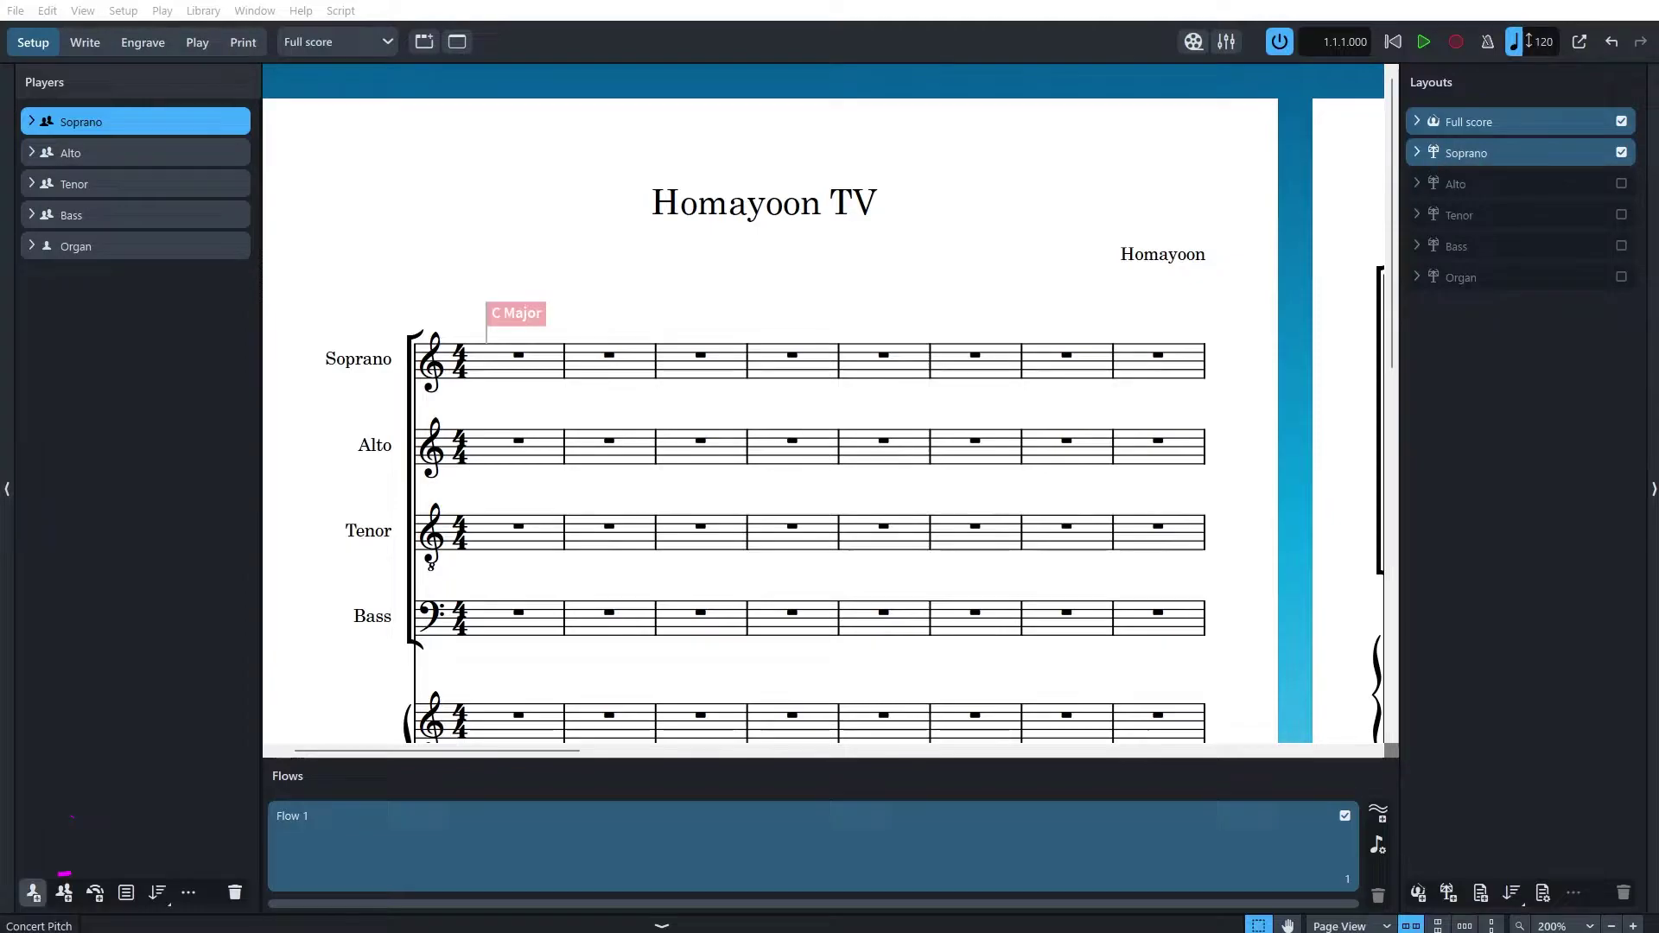
# Add a Celeste solo player from the Pitched Percussion instruments.
pyautogui.click(33, 893)
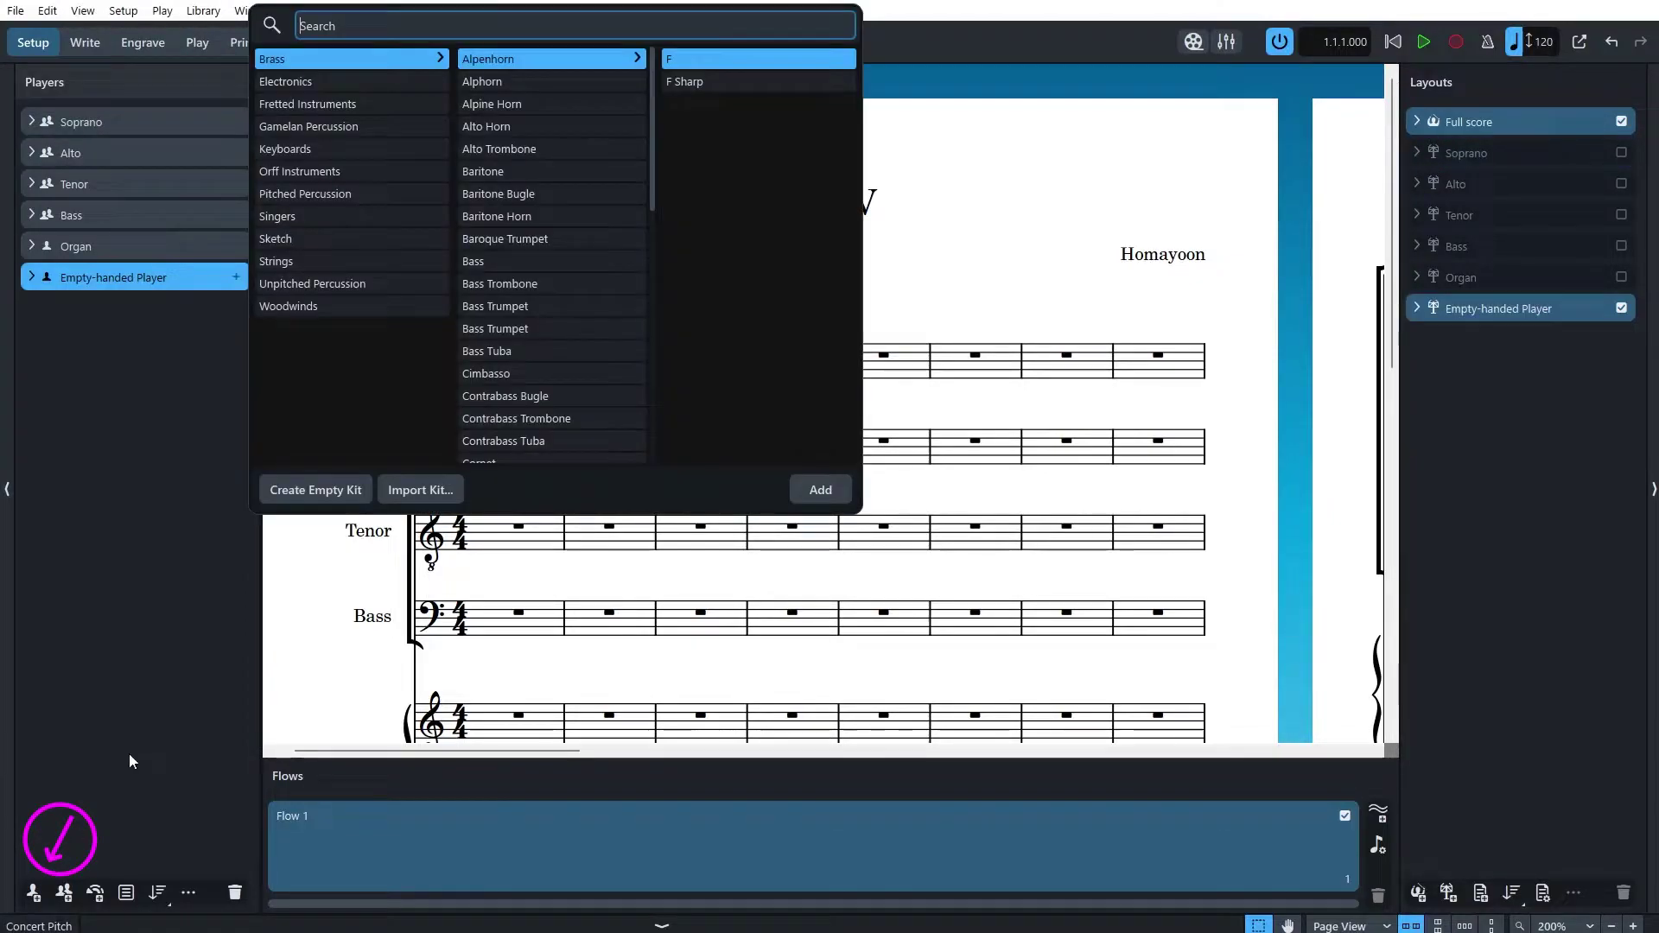
pyautogui.click(381, 193)
pyautogui.click(605, 148)
pyautogui.click(820, 490)
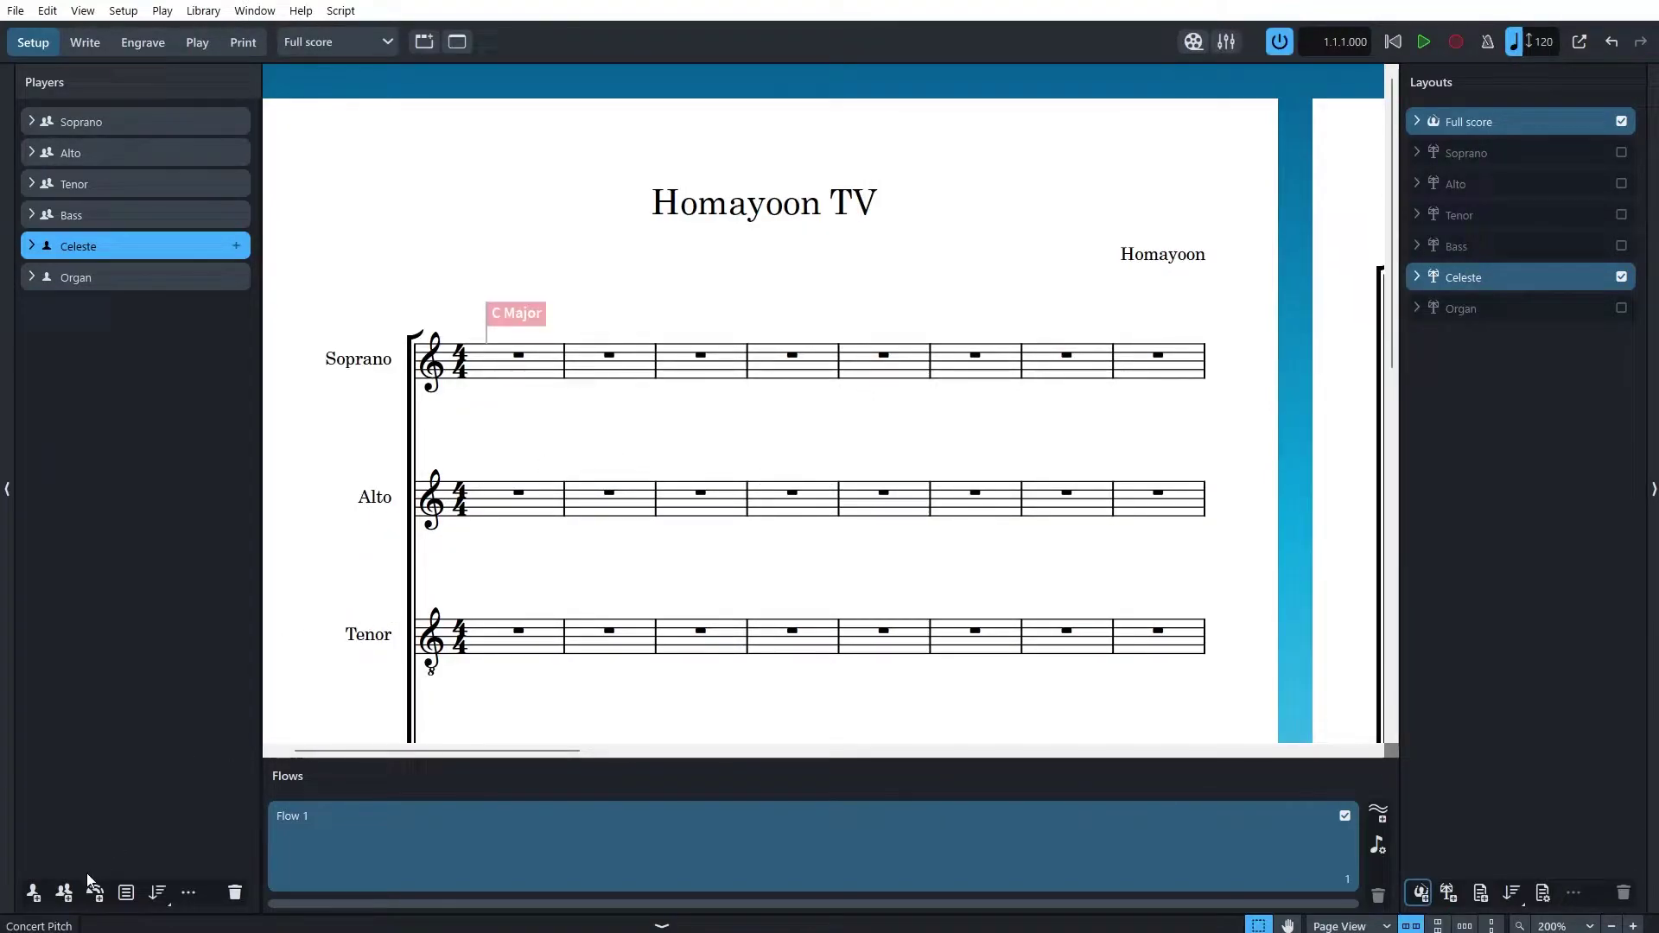
# Add a Bass (B Flat) player and select it in the Players panel.
pyautogui.click(65, 893)
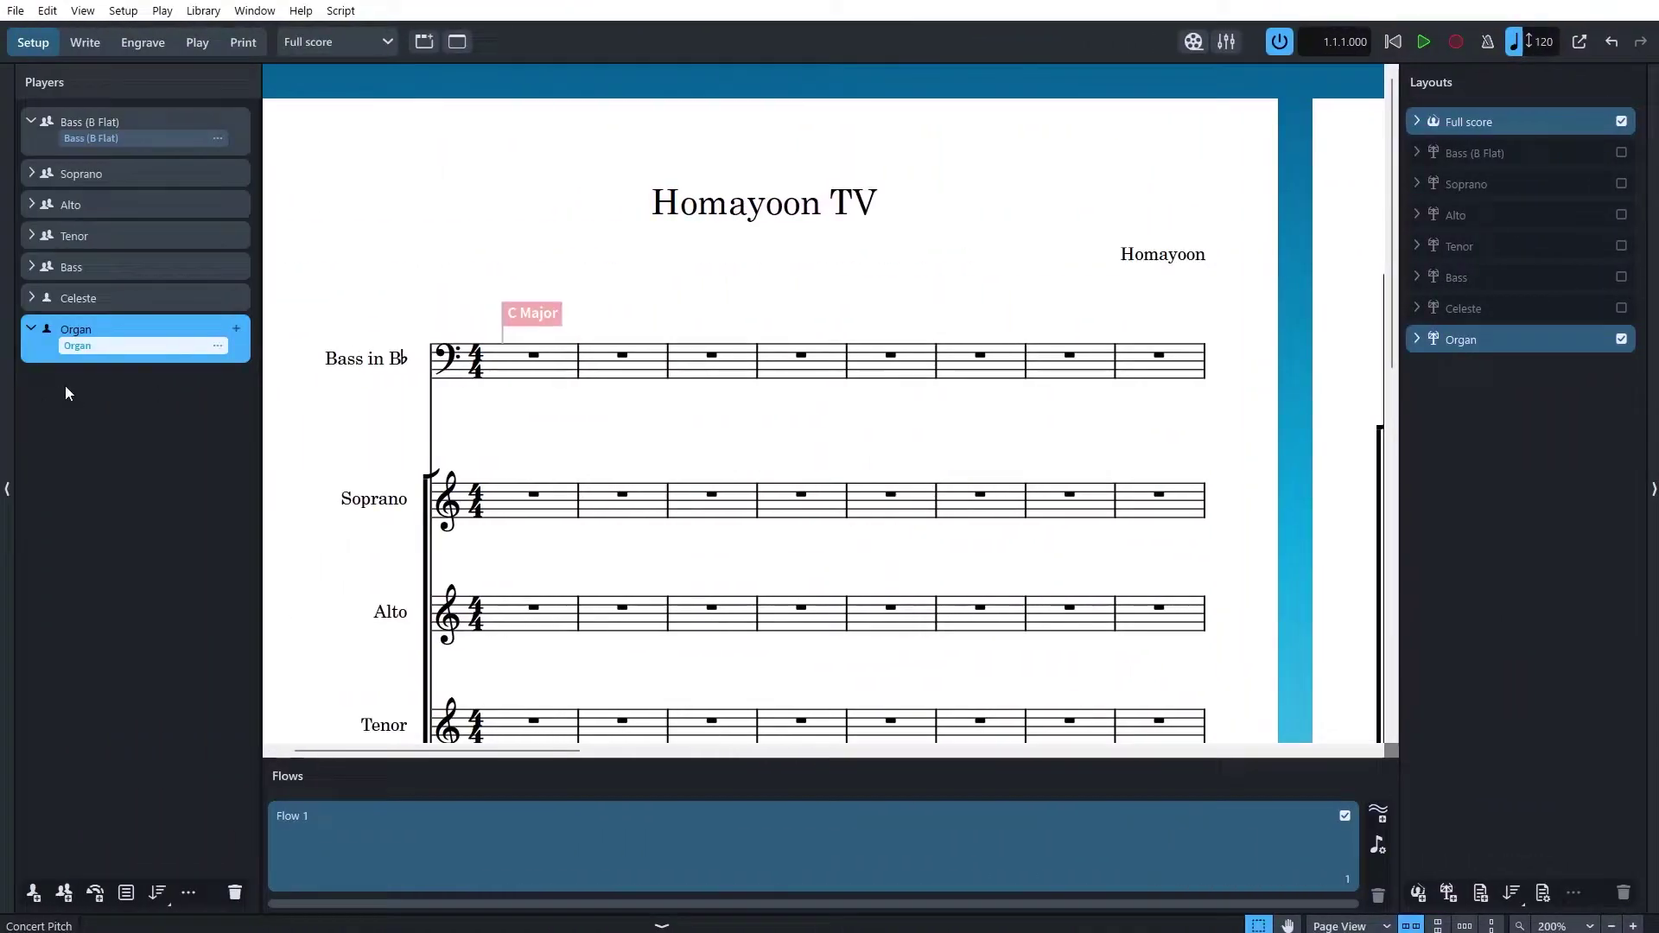
pyautogui.moveTo(221, 348)
pyautogui.mouseDown()
pyautogui.moveTo(240, 137)
pyautogui.moveTo(226, 110)
pyautogui.moveTo(240, 138)
pyautogui.moveTo(243, 115)
pyautogui.moveTo(177, 154)
pyautogui.moveTo(242, 131)
pyautogui.moveTo(243, 318)
pyautogui.moveTo(229, 331)
pyautogui.mouseUp()
pyautogui.moveTo(230, 341)
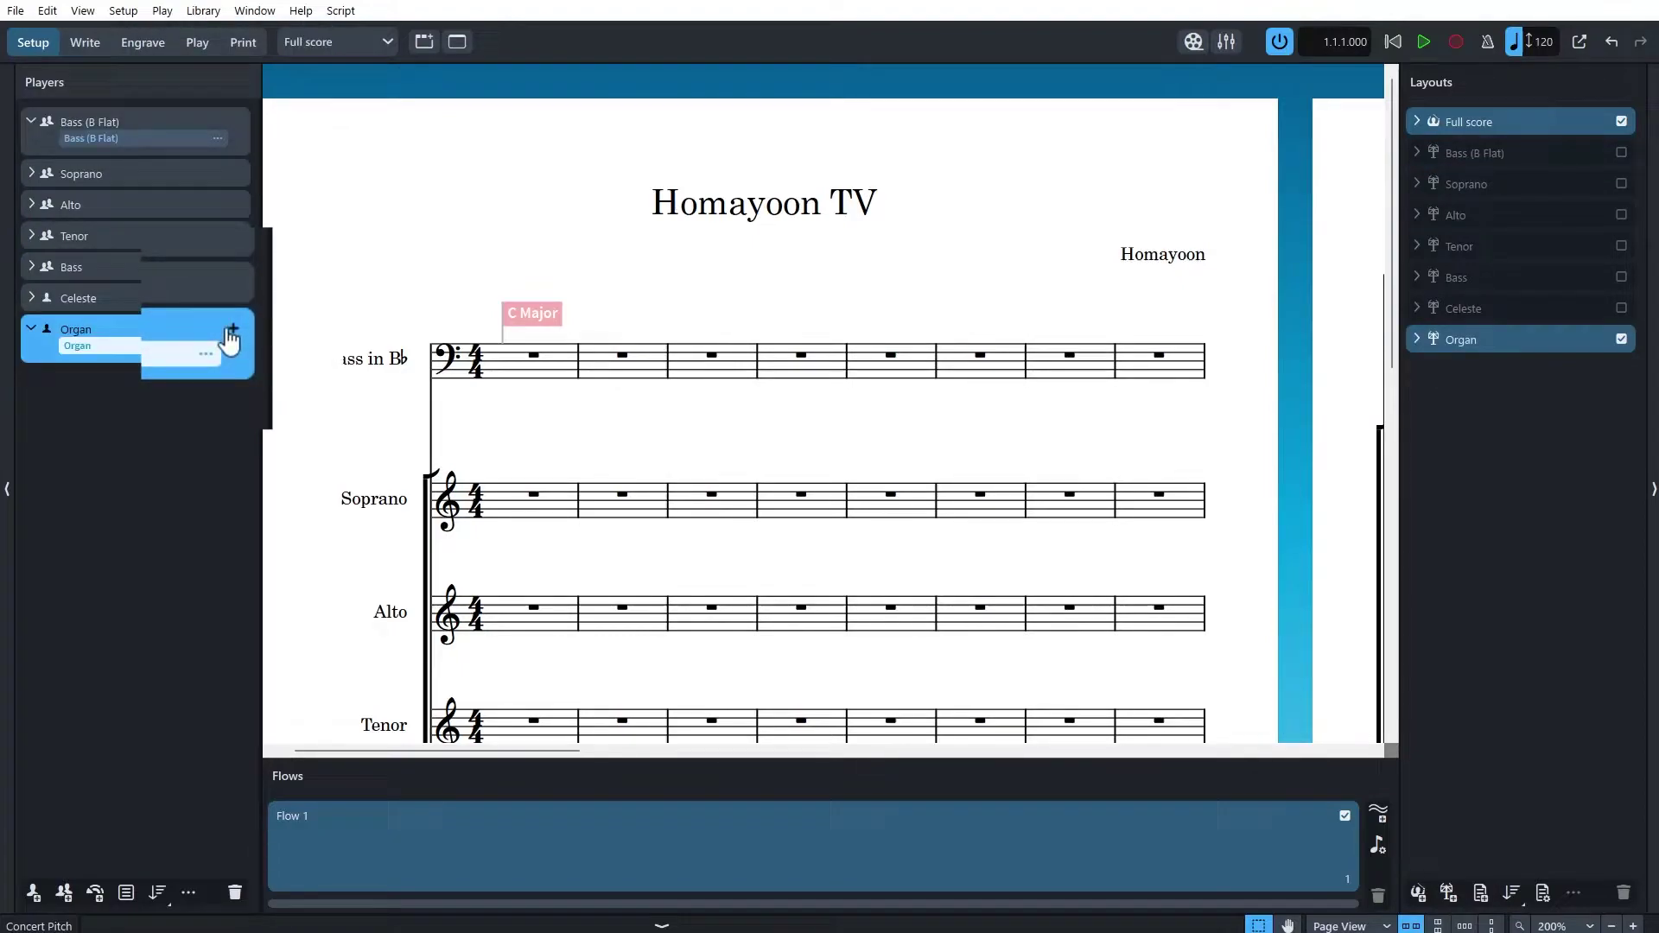
pyautogui.click(204, 116)
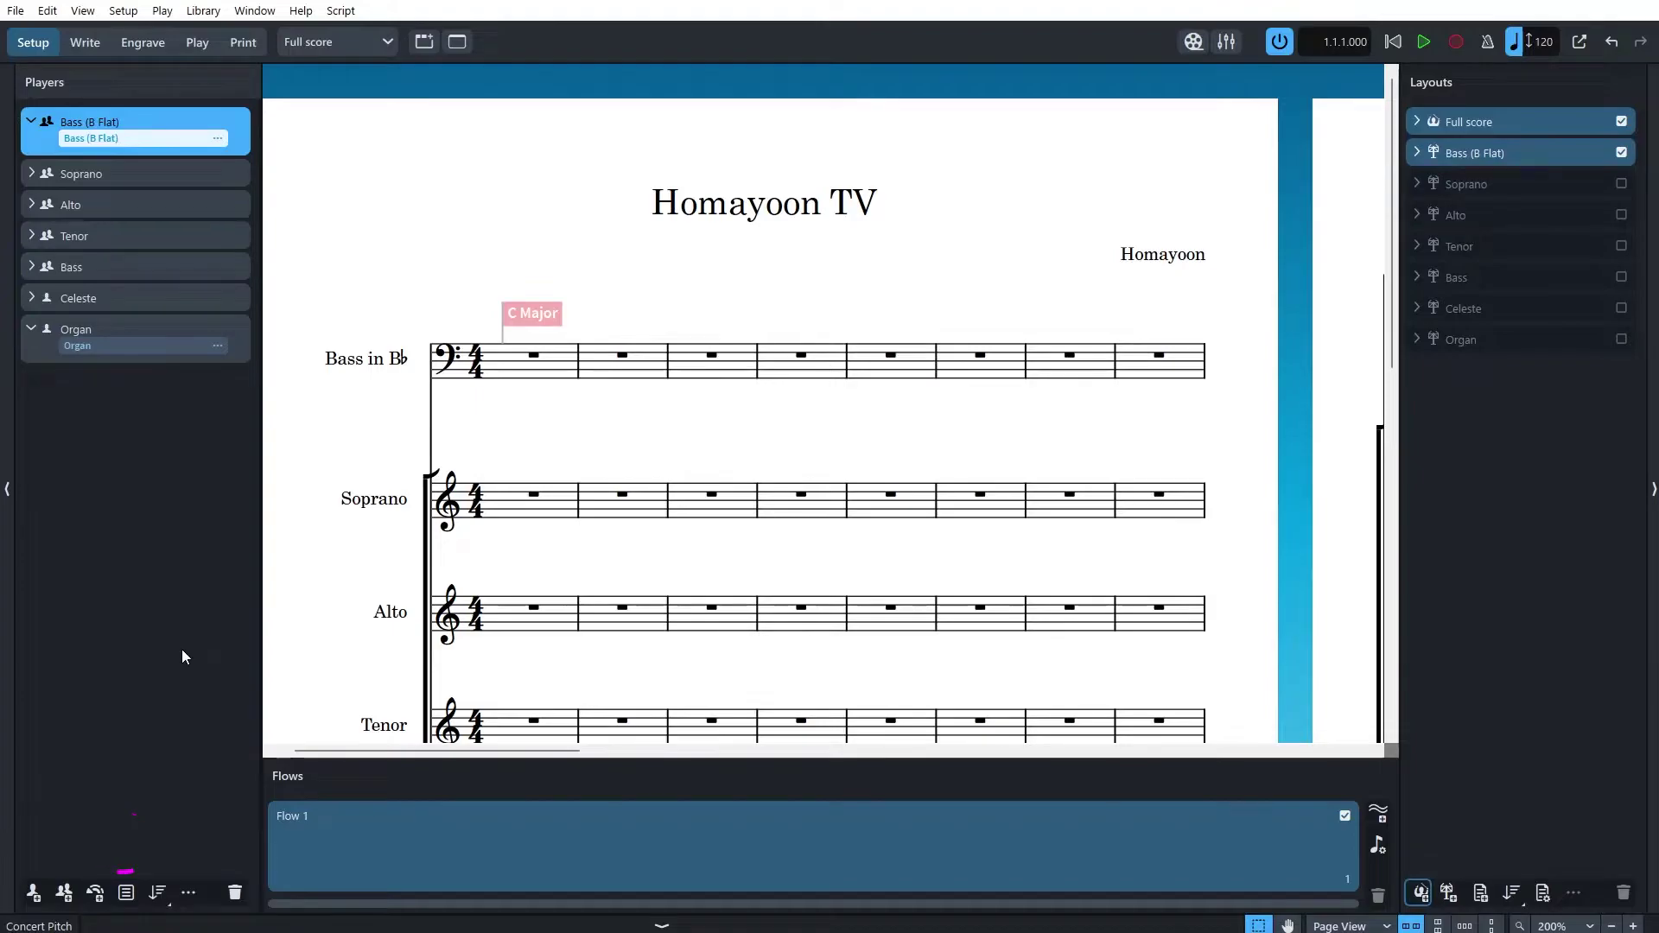
# Search ensembles for 'stri' and add the String Section players.
pyautogui.click(95, 893)
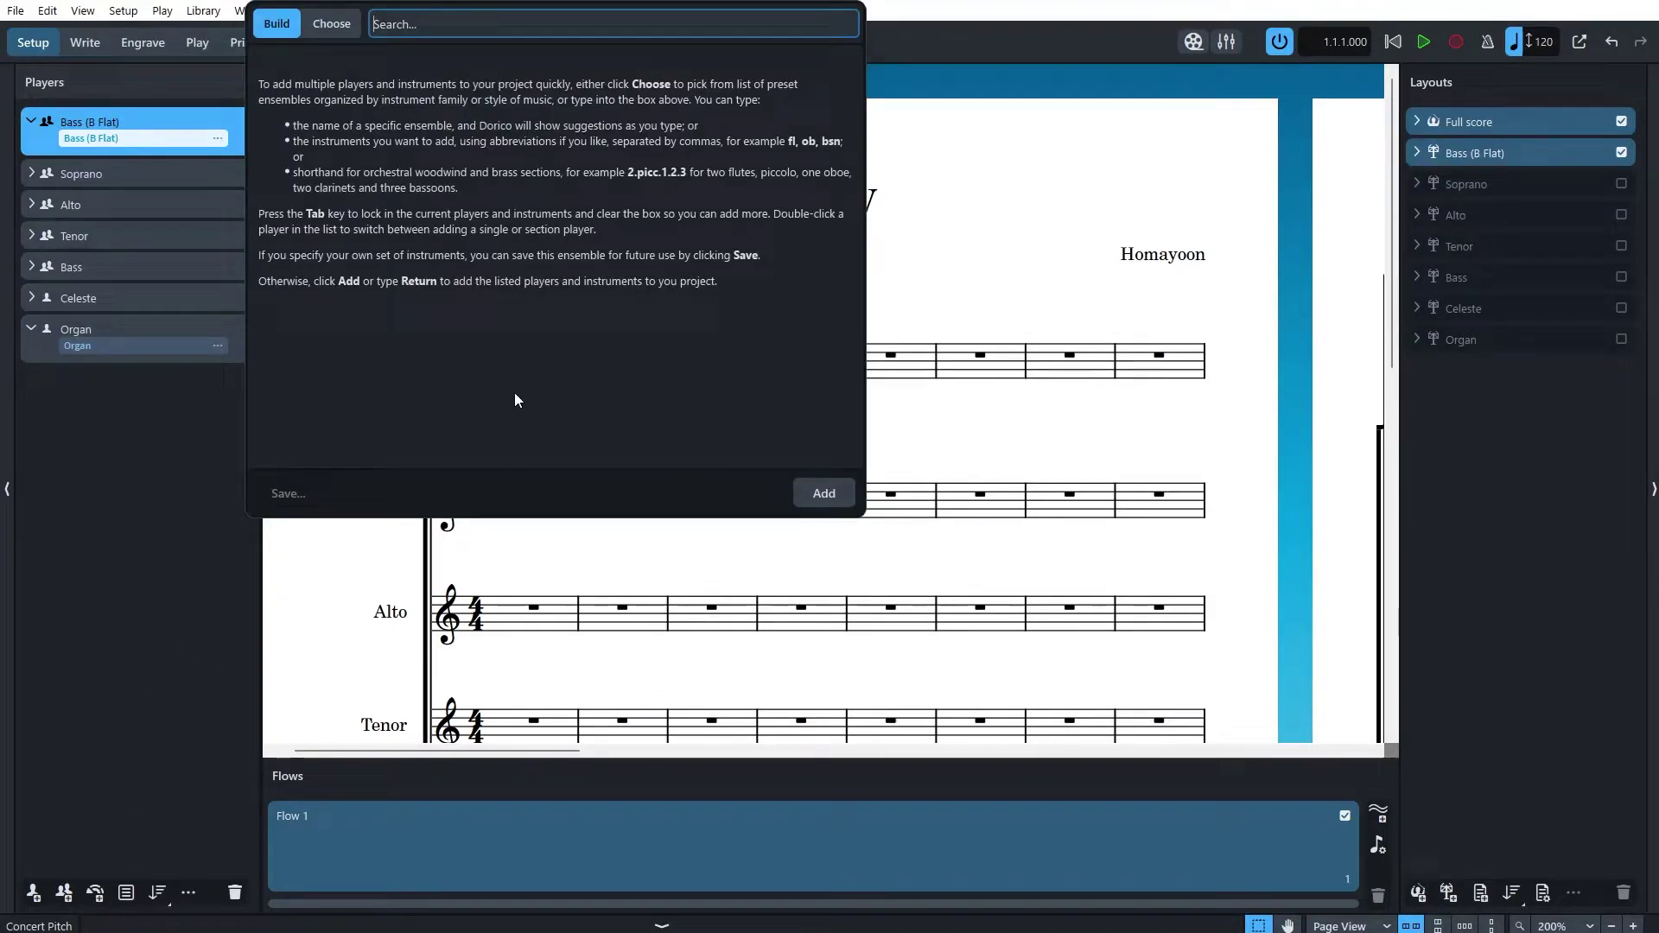
pyautogui.write('stri')
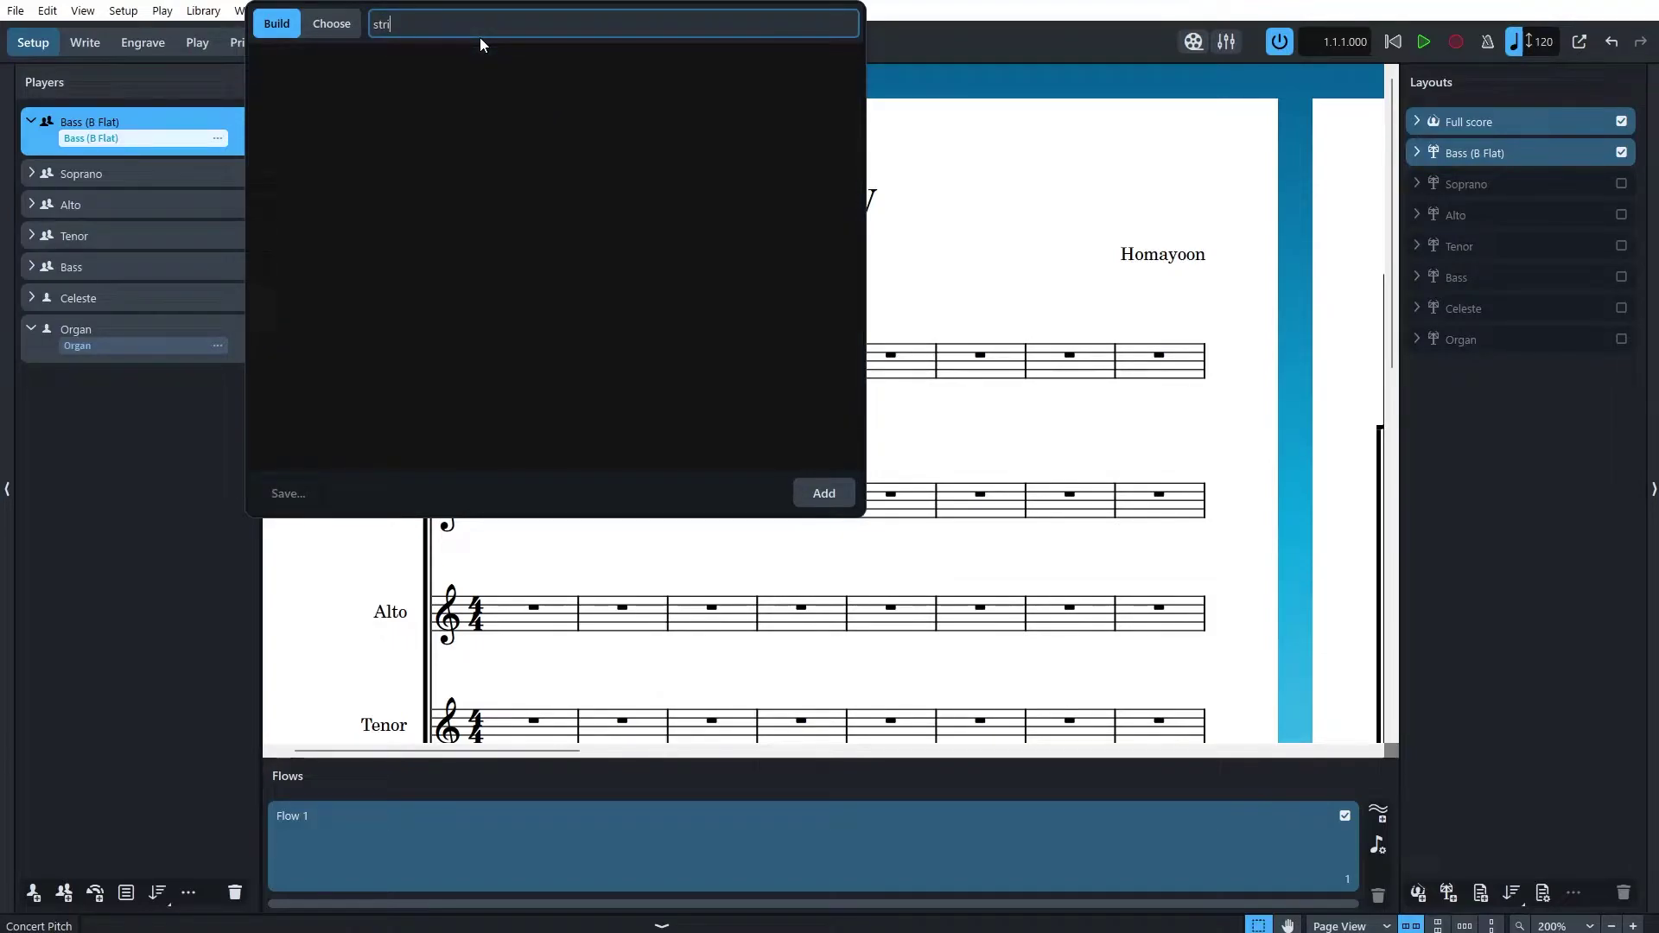
pyautogui.click(386, 59)
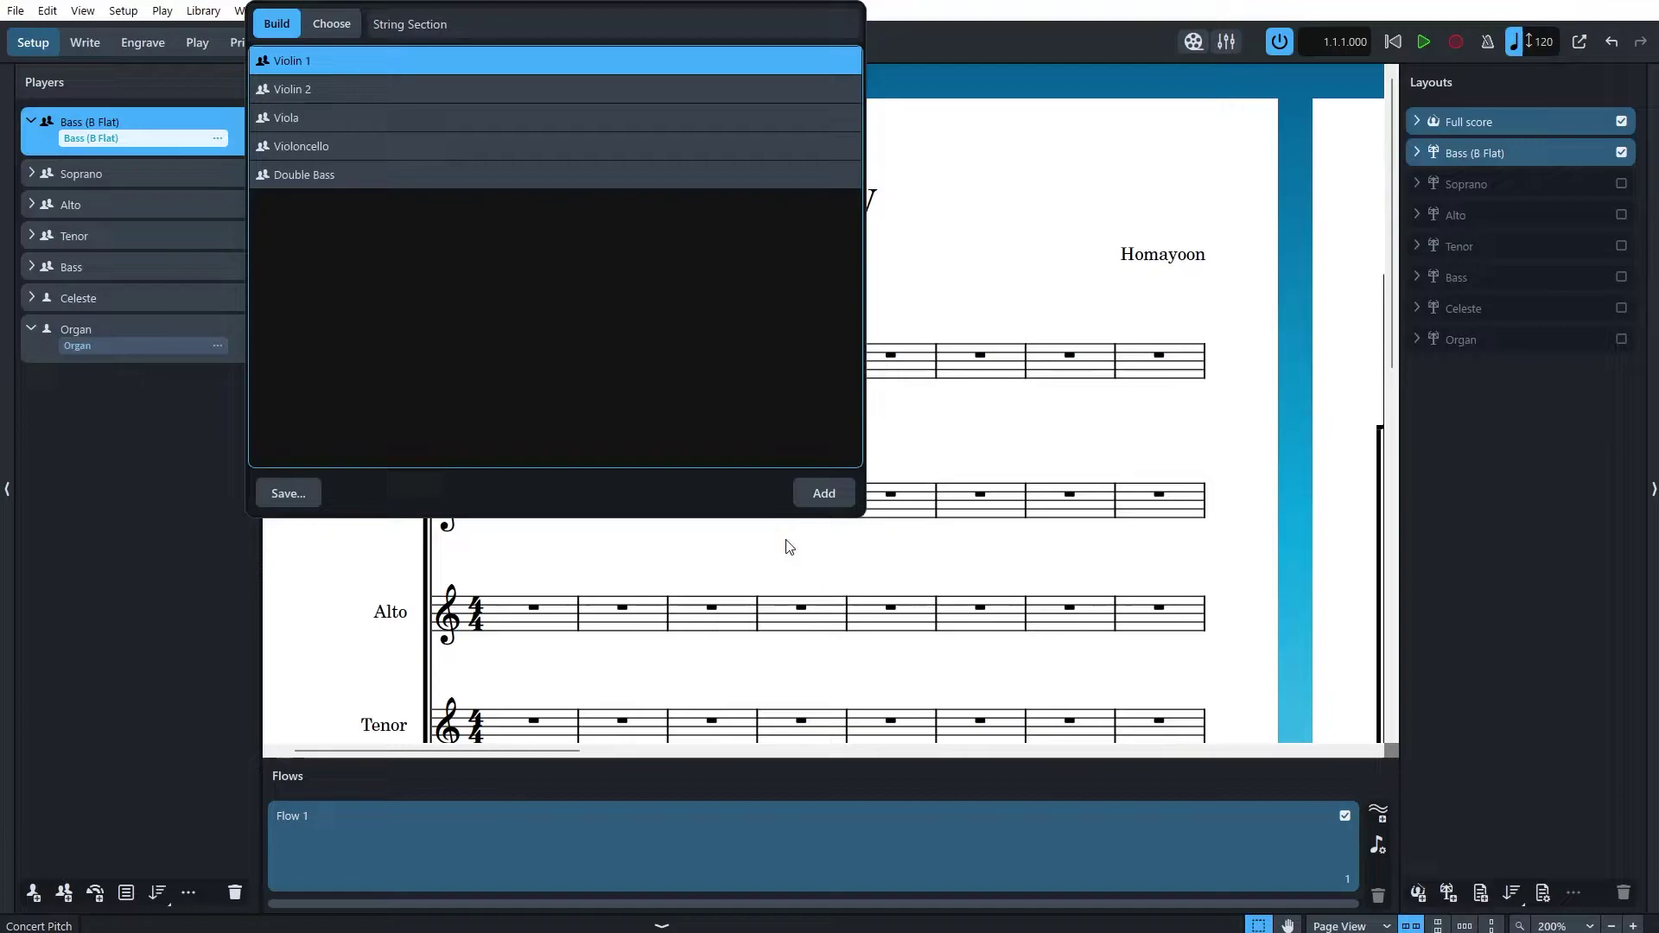
pyautogui.click(828, 494)
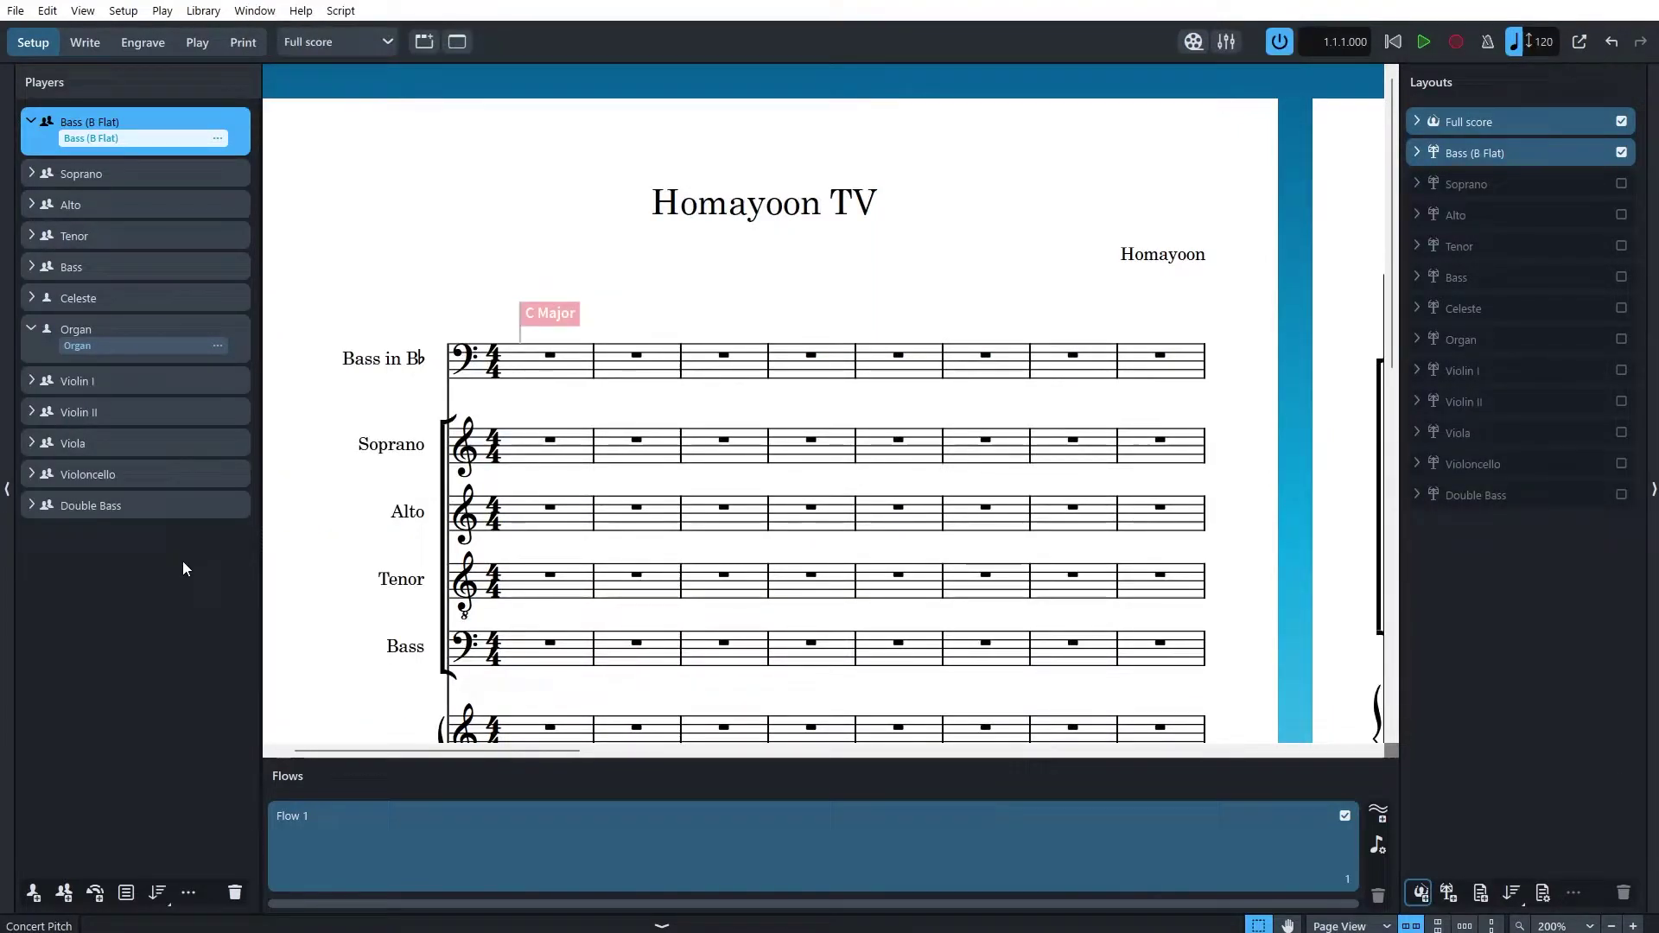
# Select Soprano, Alto, Tenor, Bass and Celeste and group them as Group 1.
pyautogui.click(164, 197)
pyautogui.keyDown('shift'); pyautogui.click(169, 169); pyautogui.keyUp('shift')
pyautogui.keyDown('shift'); pyautogui.click(166, 260); pyautogui.keyUp('shift')
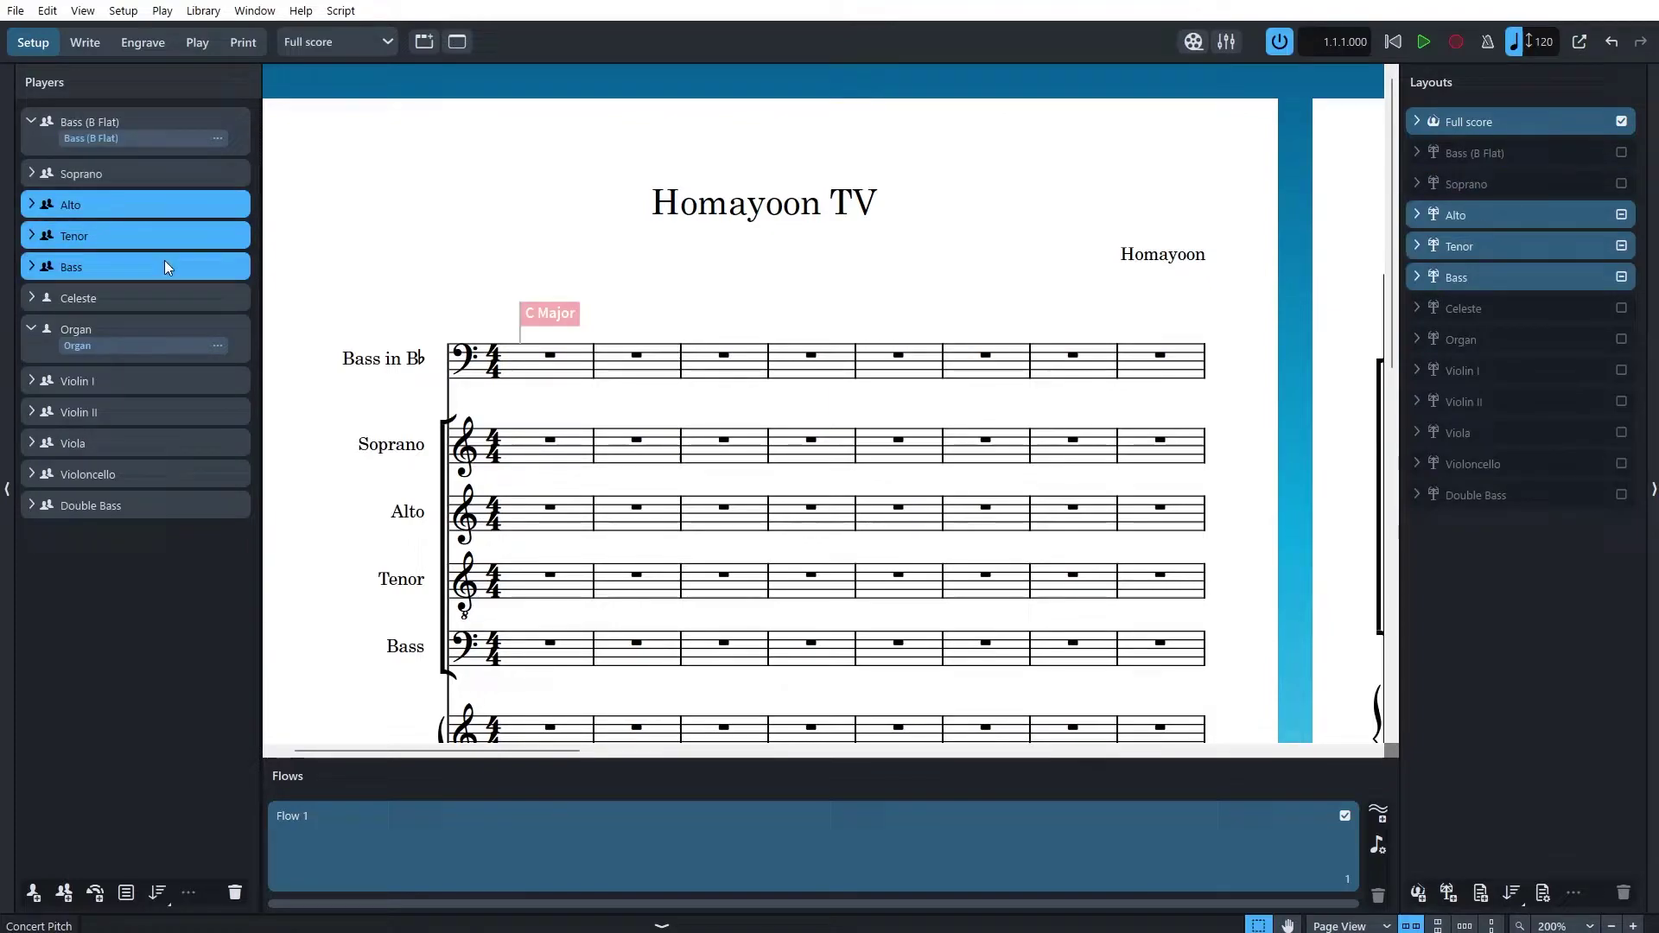
pyautogui.click(164, 177)
pyautogui.keyDown('shift'); pyautogui.click(158, 273); pyautogui.keyUp('shift')
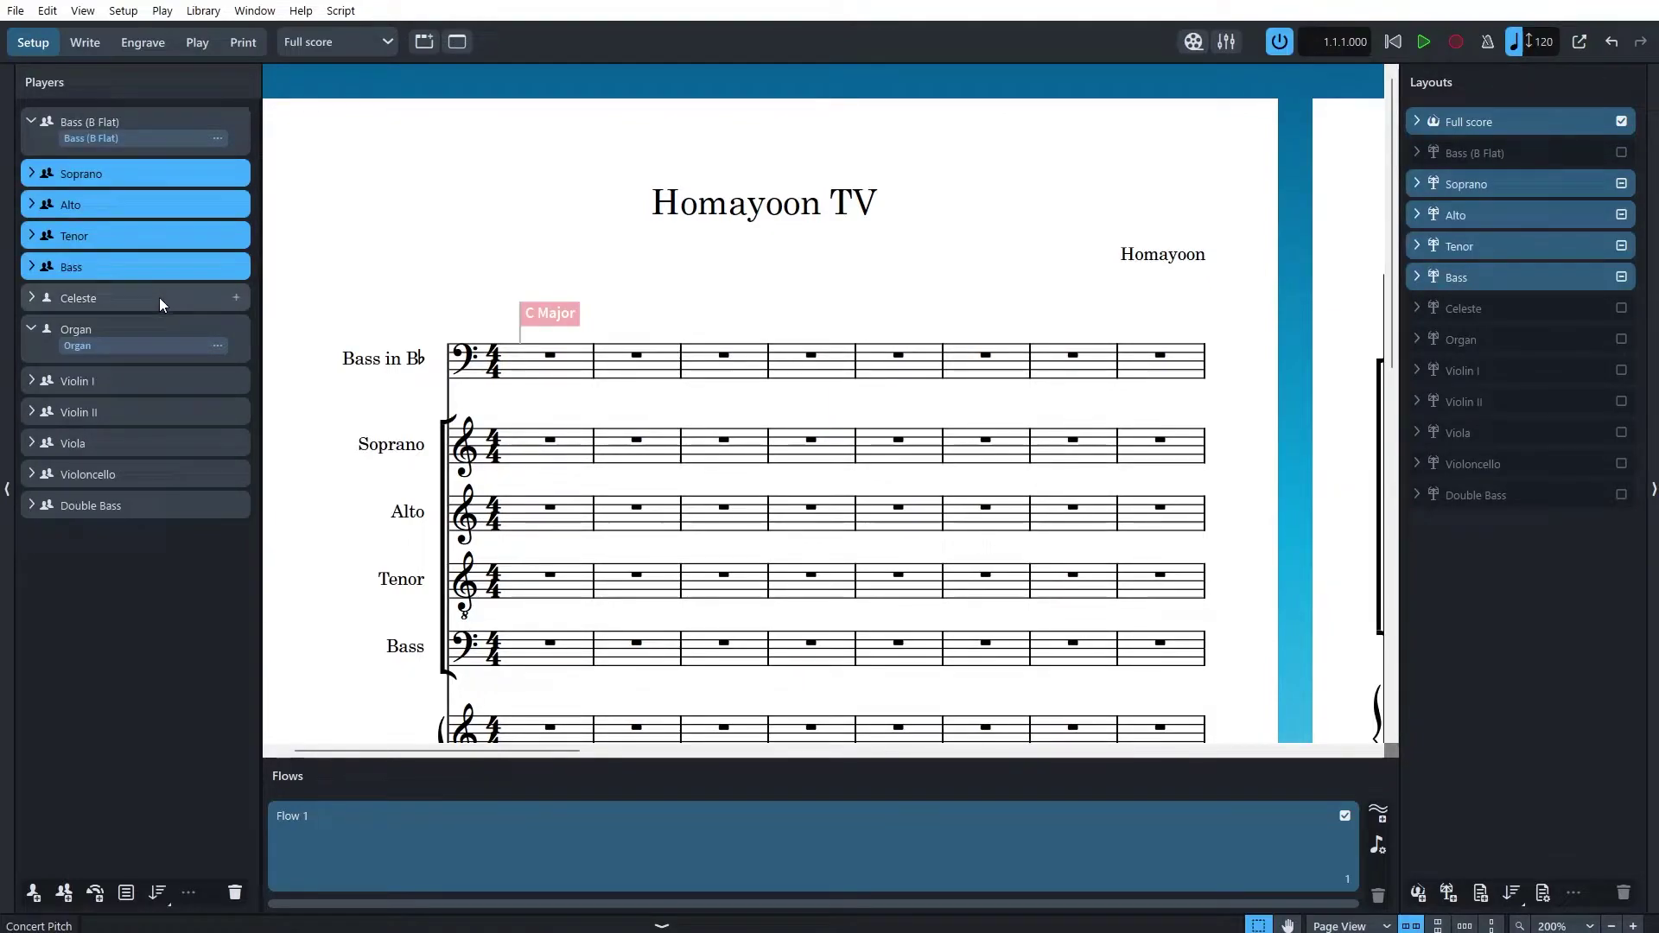
pyautogui.keyDown('shift'); pyautogui.click(159, 298); pyautogui.keyUp('shift')
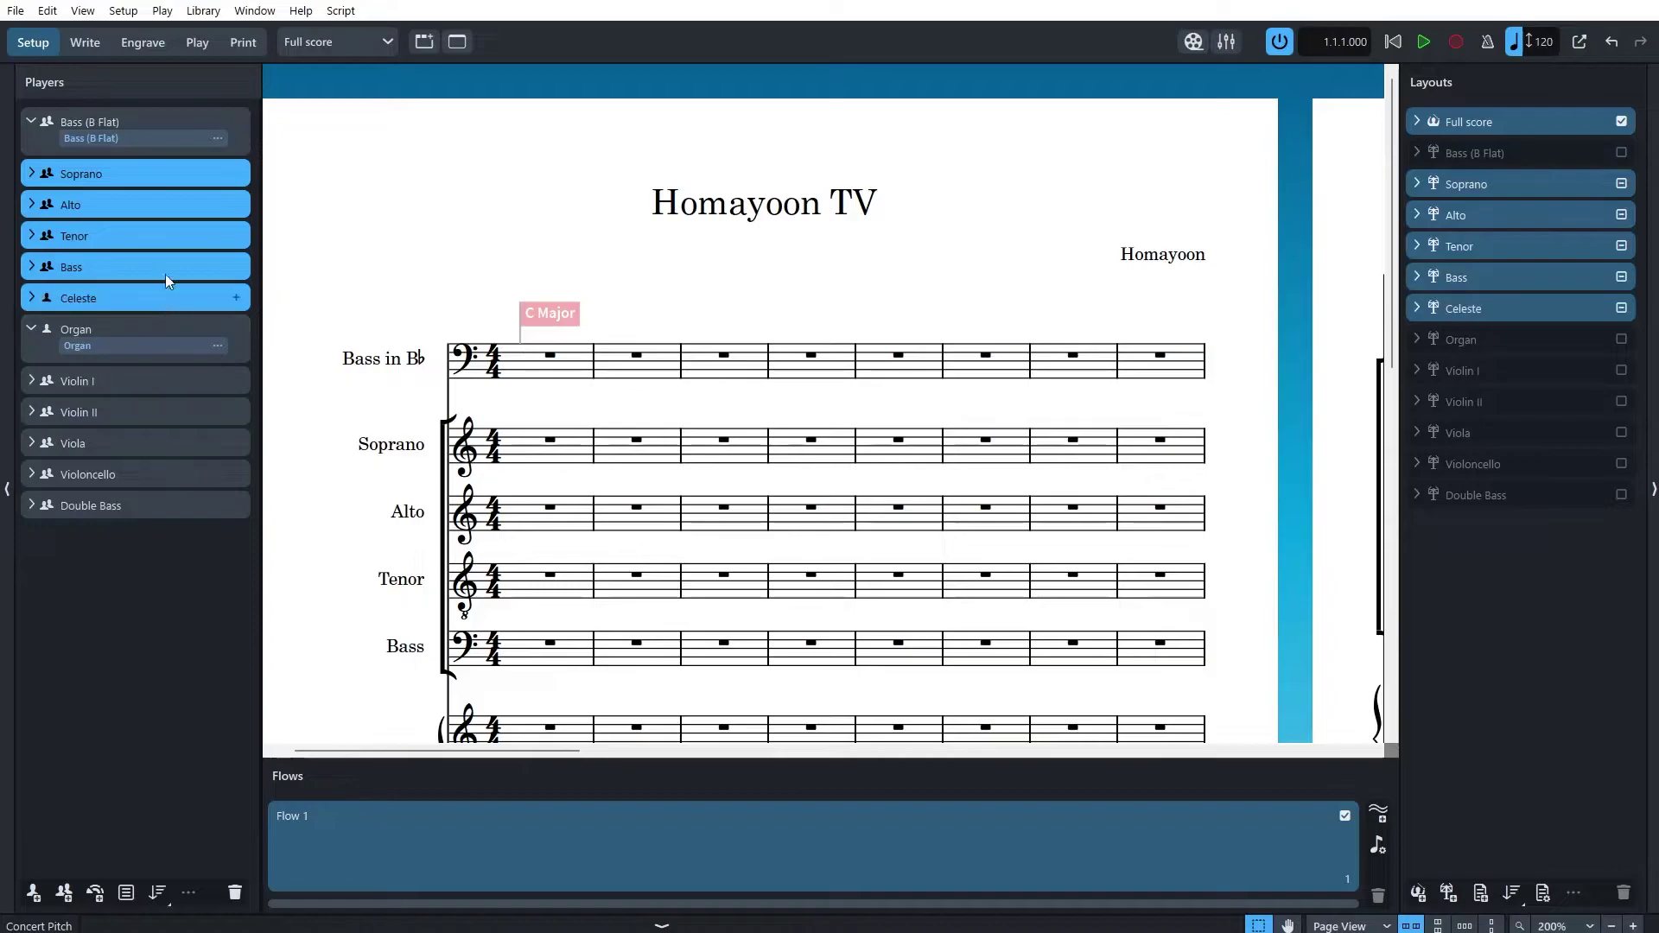
pyautogui.click(128, 895)
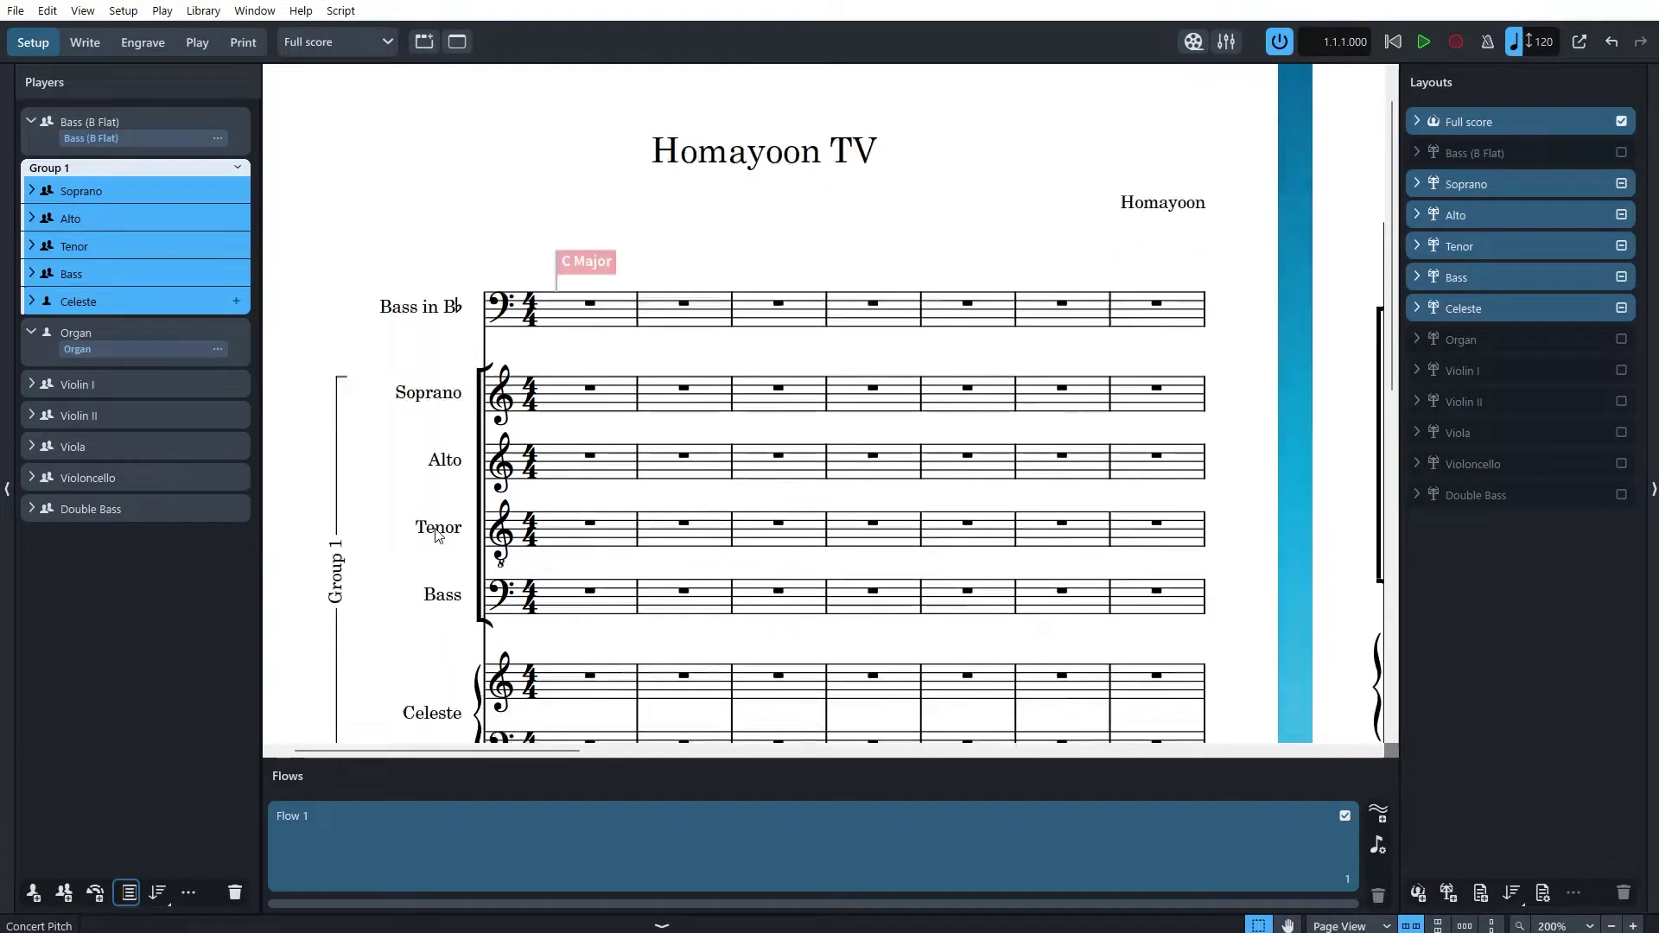
pyautogui.scroll(-3, 334, 399)
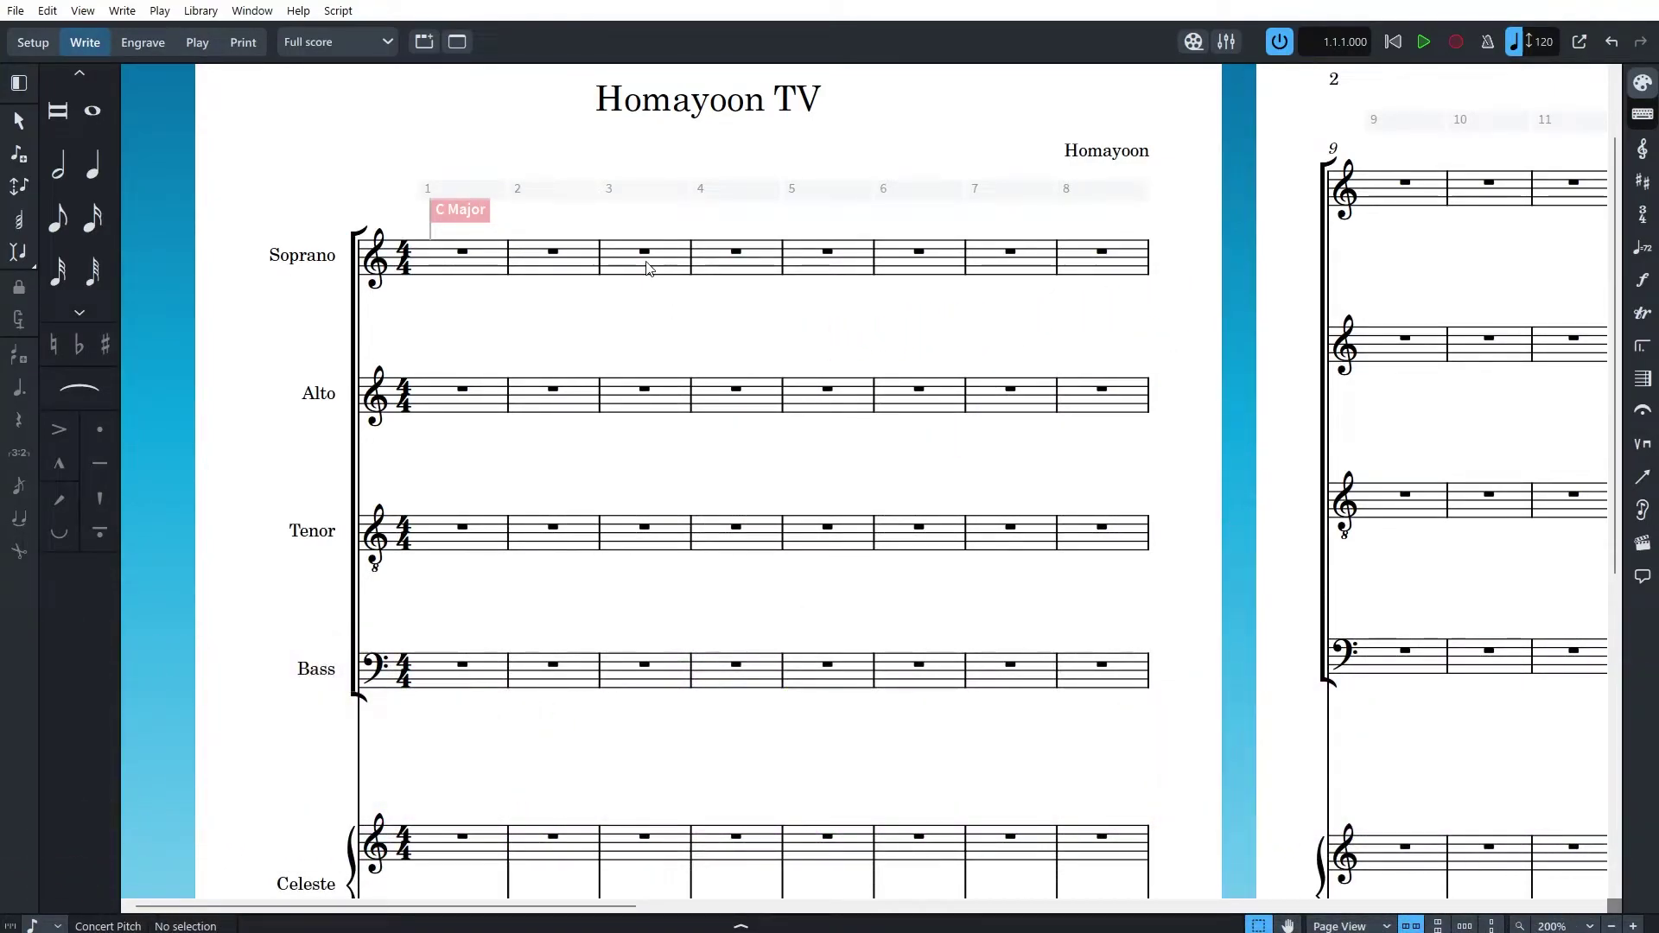
# Input a crotchet E5 at the Soprano bar 3 rest using Shift+N note entry.
pyautogui.click(646, 267)
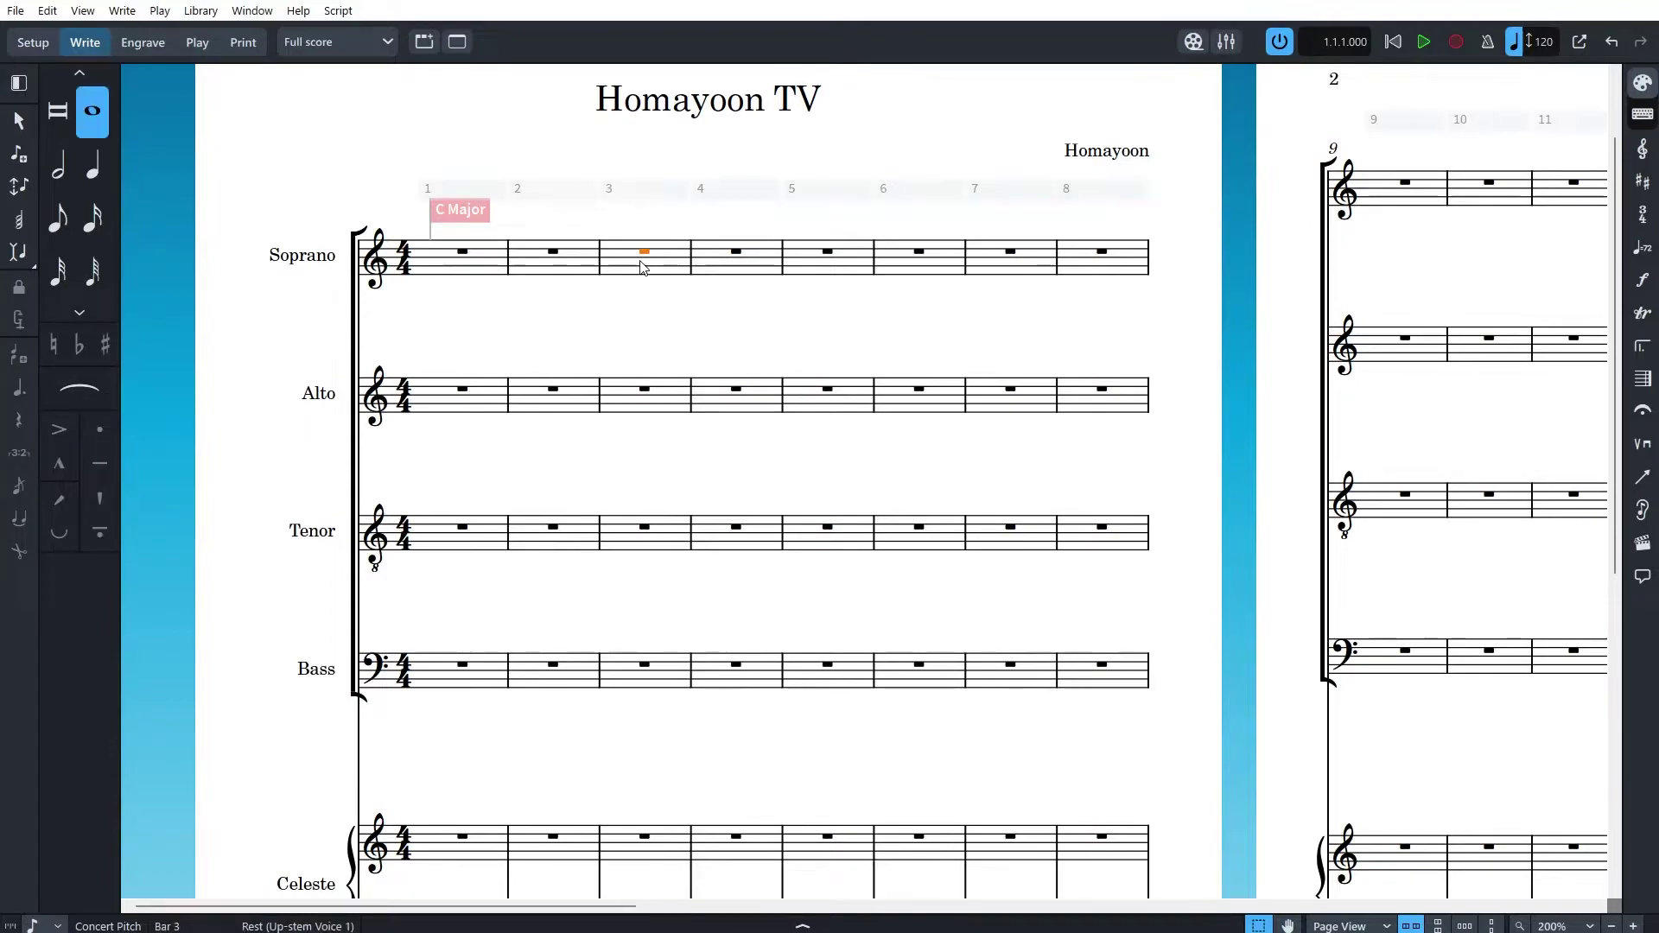
pyautogui.hotkey('shift', 'n')
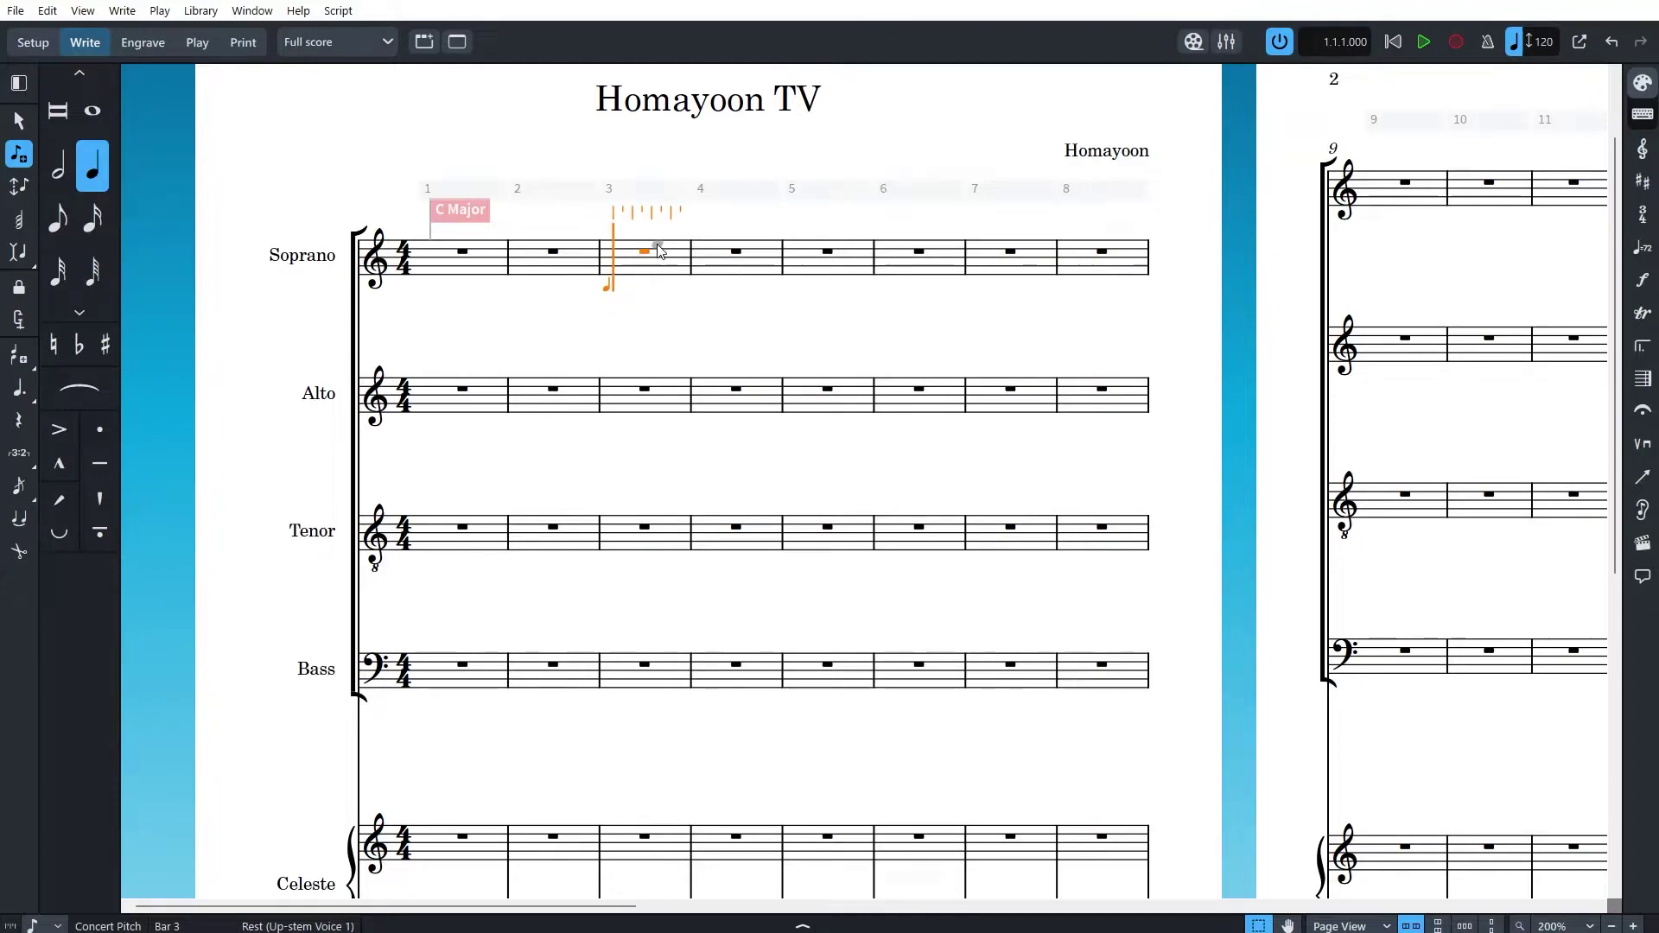
pyautogui.click(658, 251)
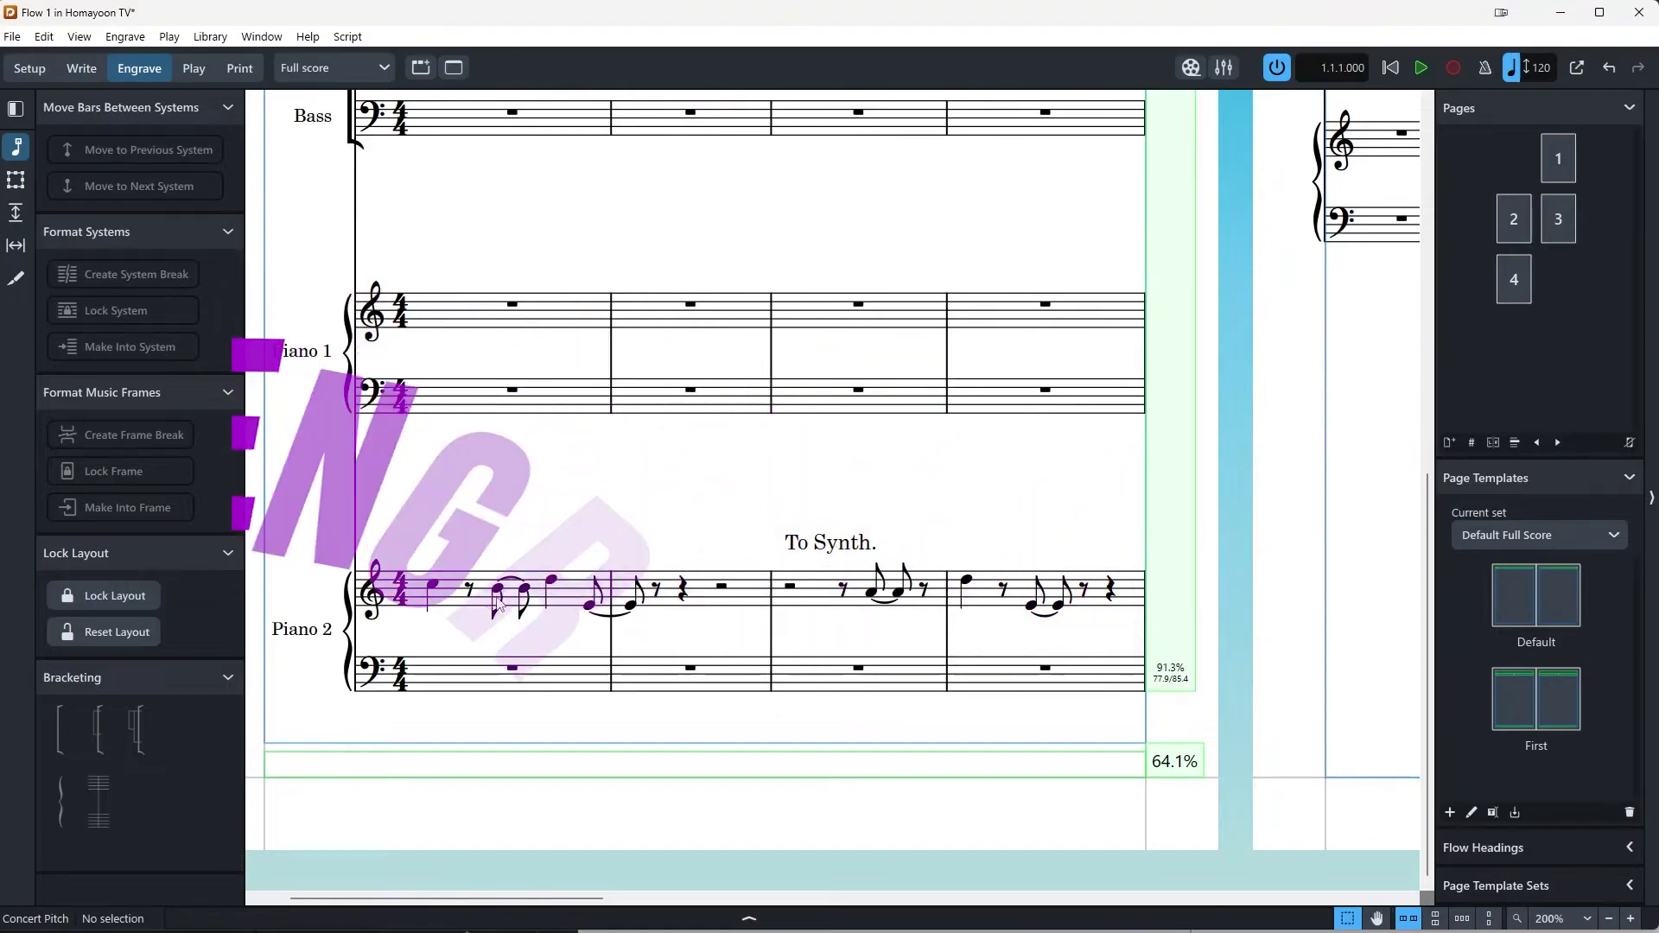
# Reshape the Piano 2 bar 1 slur, undo it to restore it, and close Properties.
pyautogui.click(522, 923)
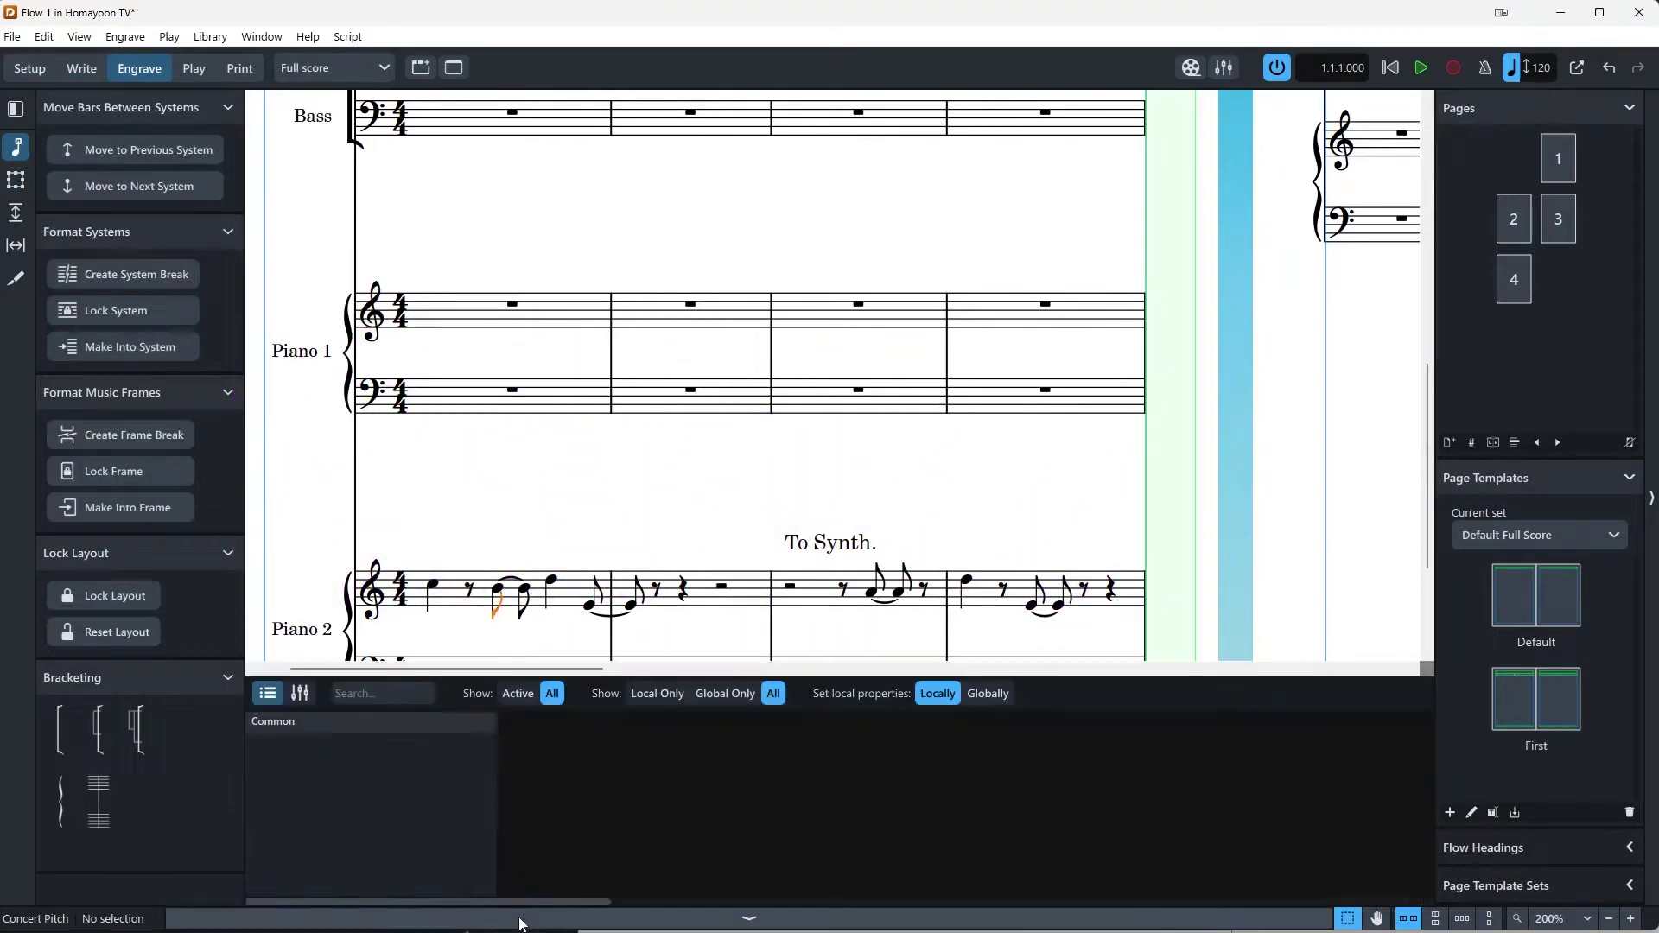
pyautogui.click(499, 588)
pyautogui.moveTo(514, 580); pyautogui.dragTo(563, 564)
pyautogui.hotkey('ctrl', 'z')
pyautogui.hotkey('ctrl', 'z')
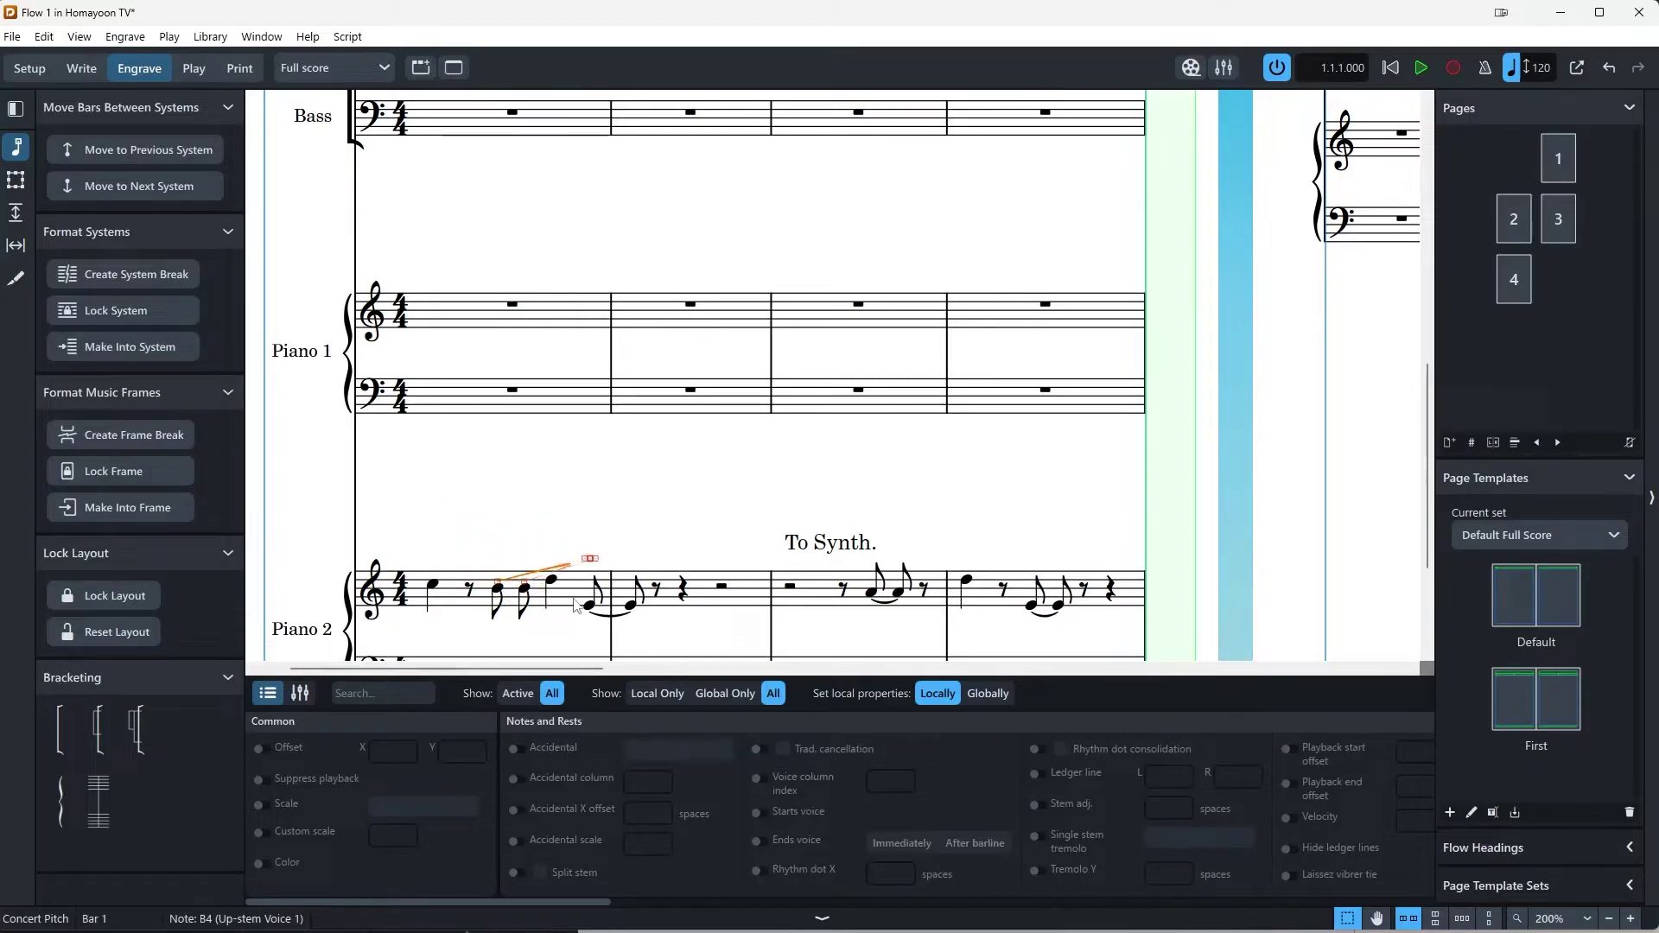
pyautogui.click(822, 919)
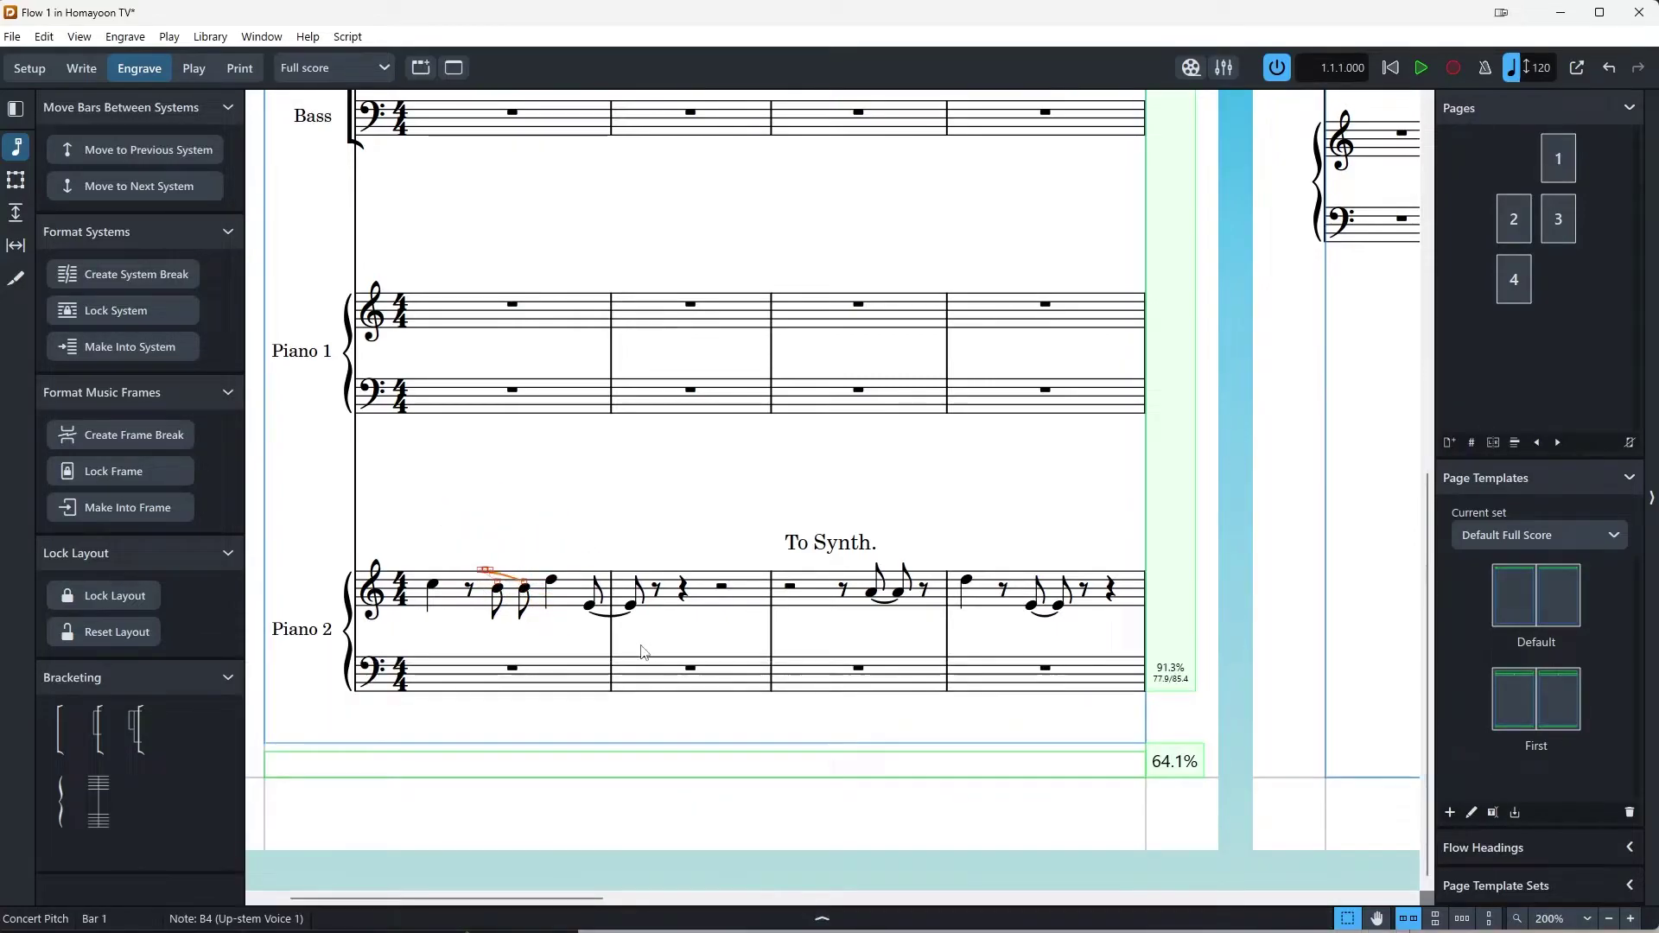
# With the Frames tool, draw text, music and graphics frames in the gap below Bass.
pyautogui.click(15, 179)
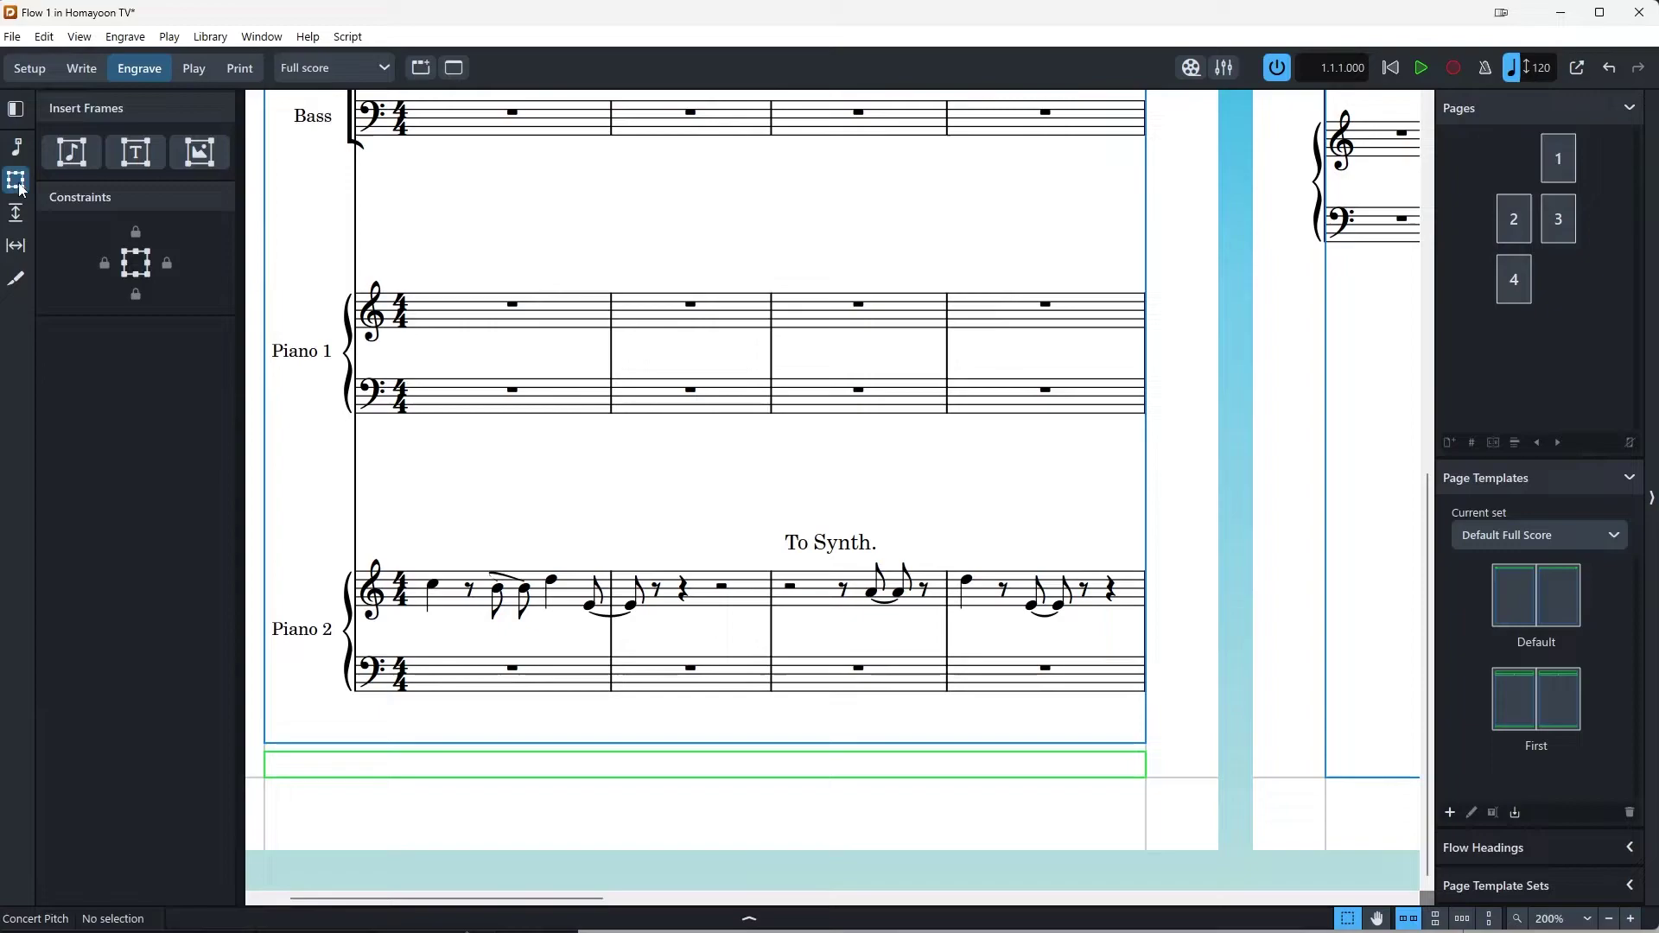
pyautogui.click(135, 153)
pyautogui.moveTo(427, 176); pyautogui.dragTo(563, 260)
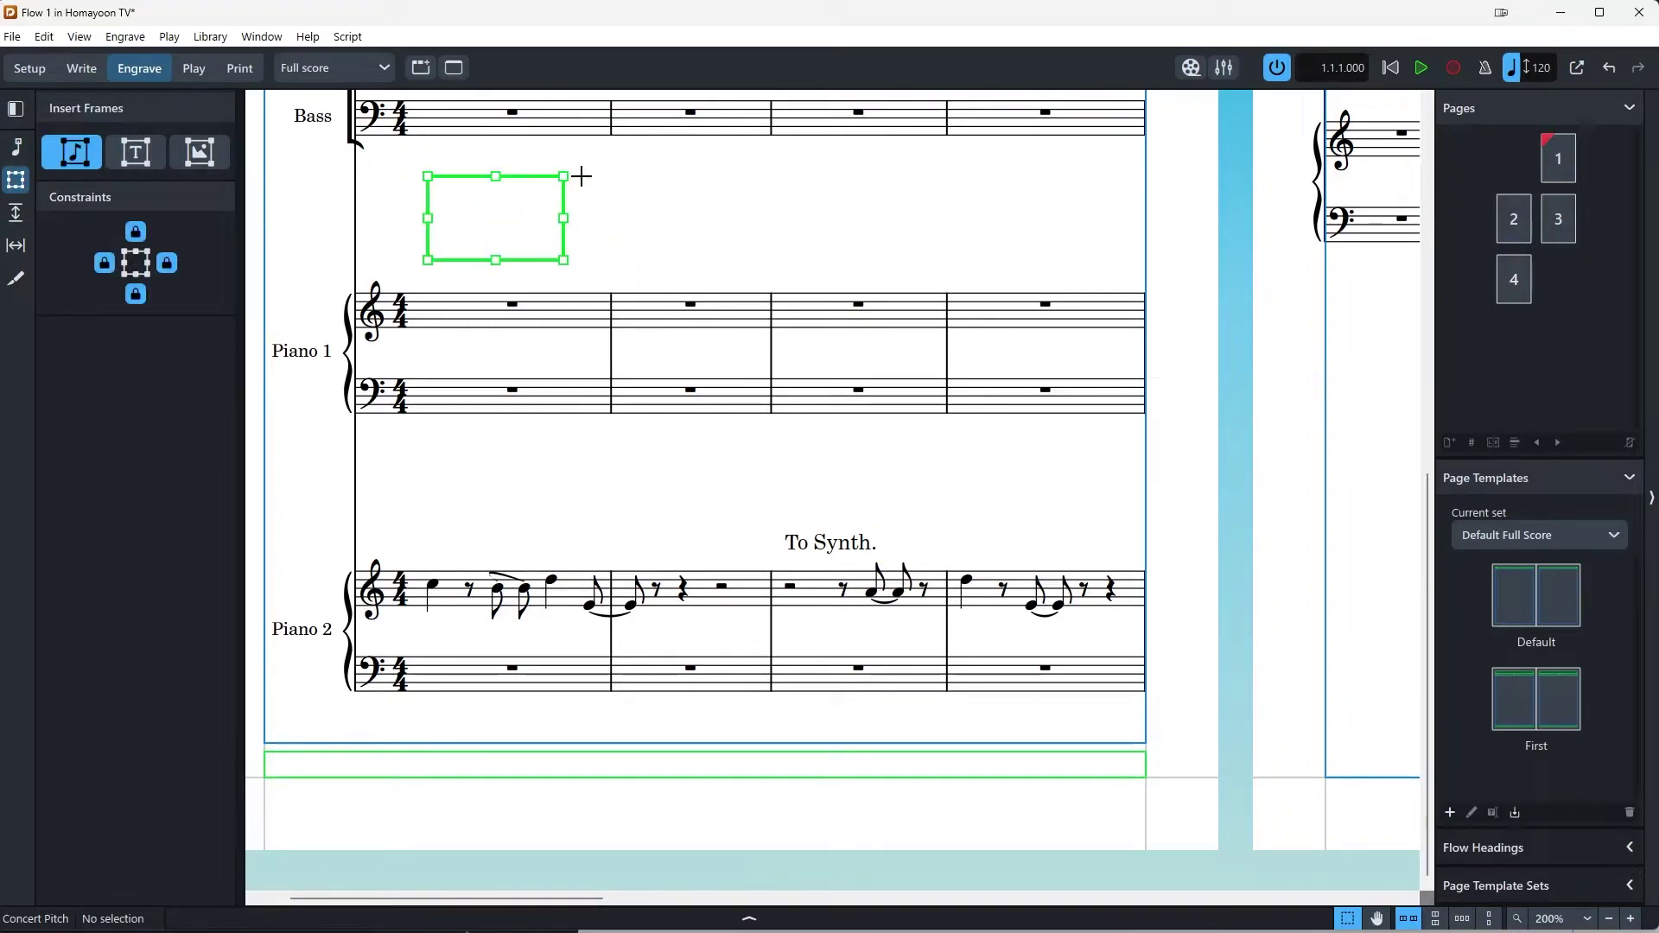
pyautogui.moveTo(593, 176); pyautogui.dragTo(767, 267)
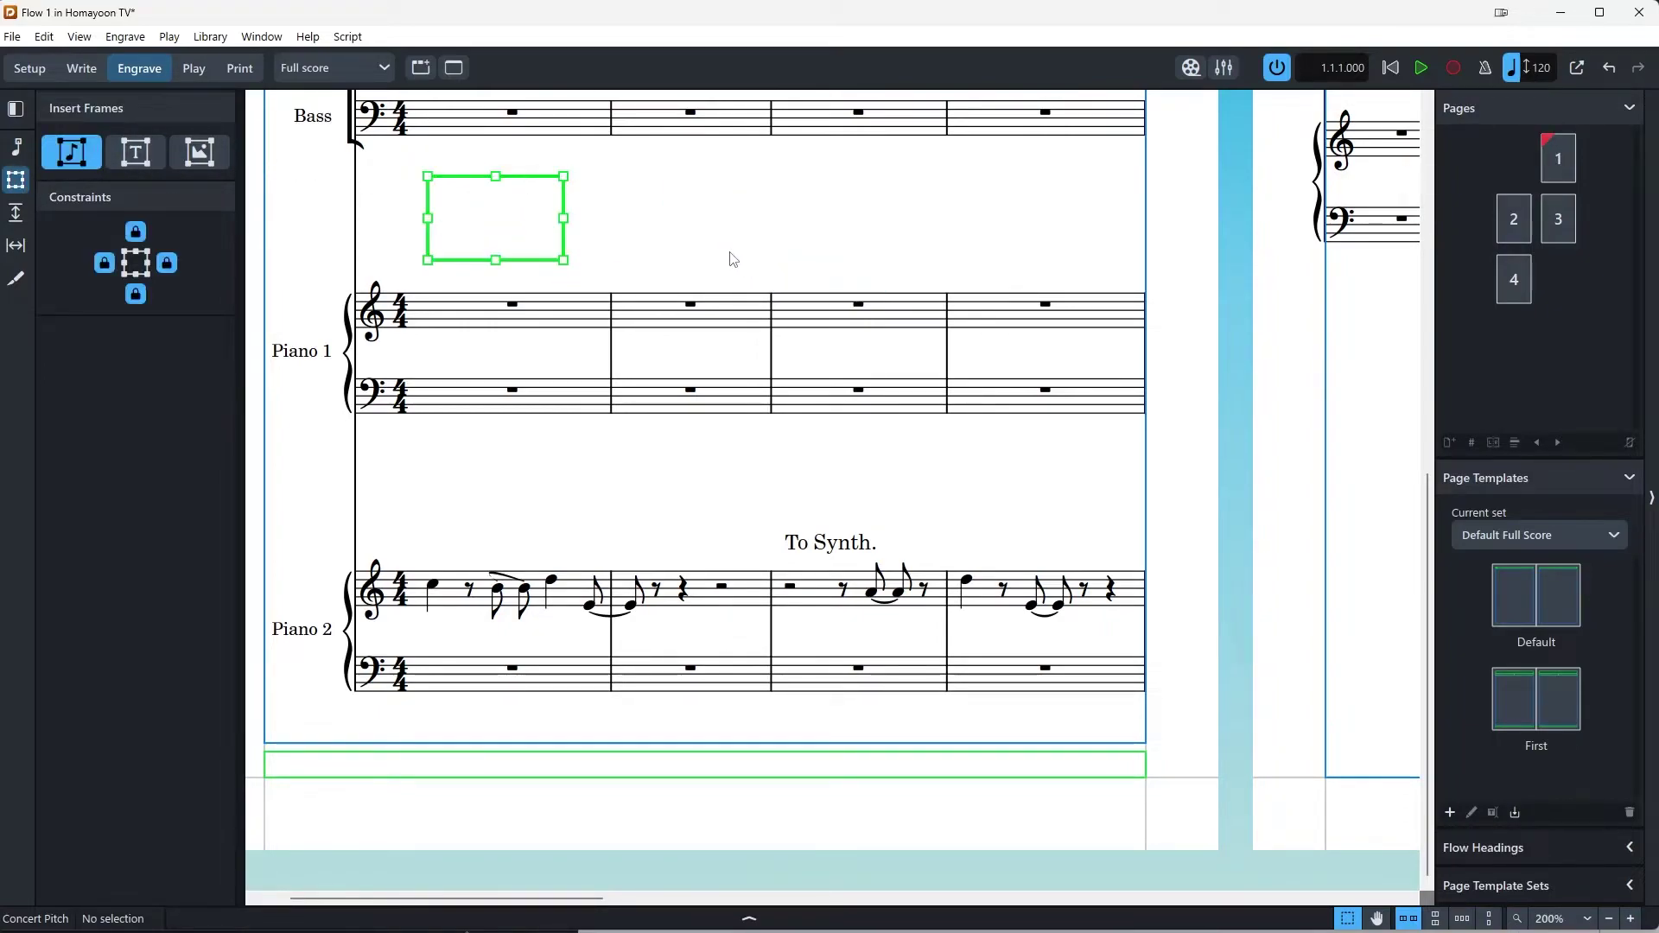
pyautogui.click(213, 158)
pyautogui.moveTo(804, 167); pyautogui.dragTo(1002, 277)
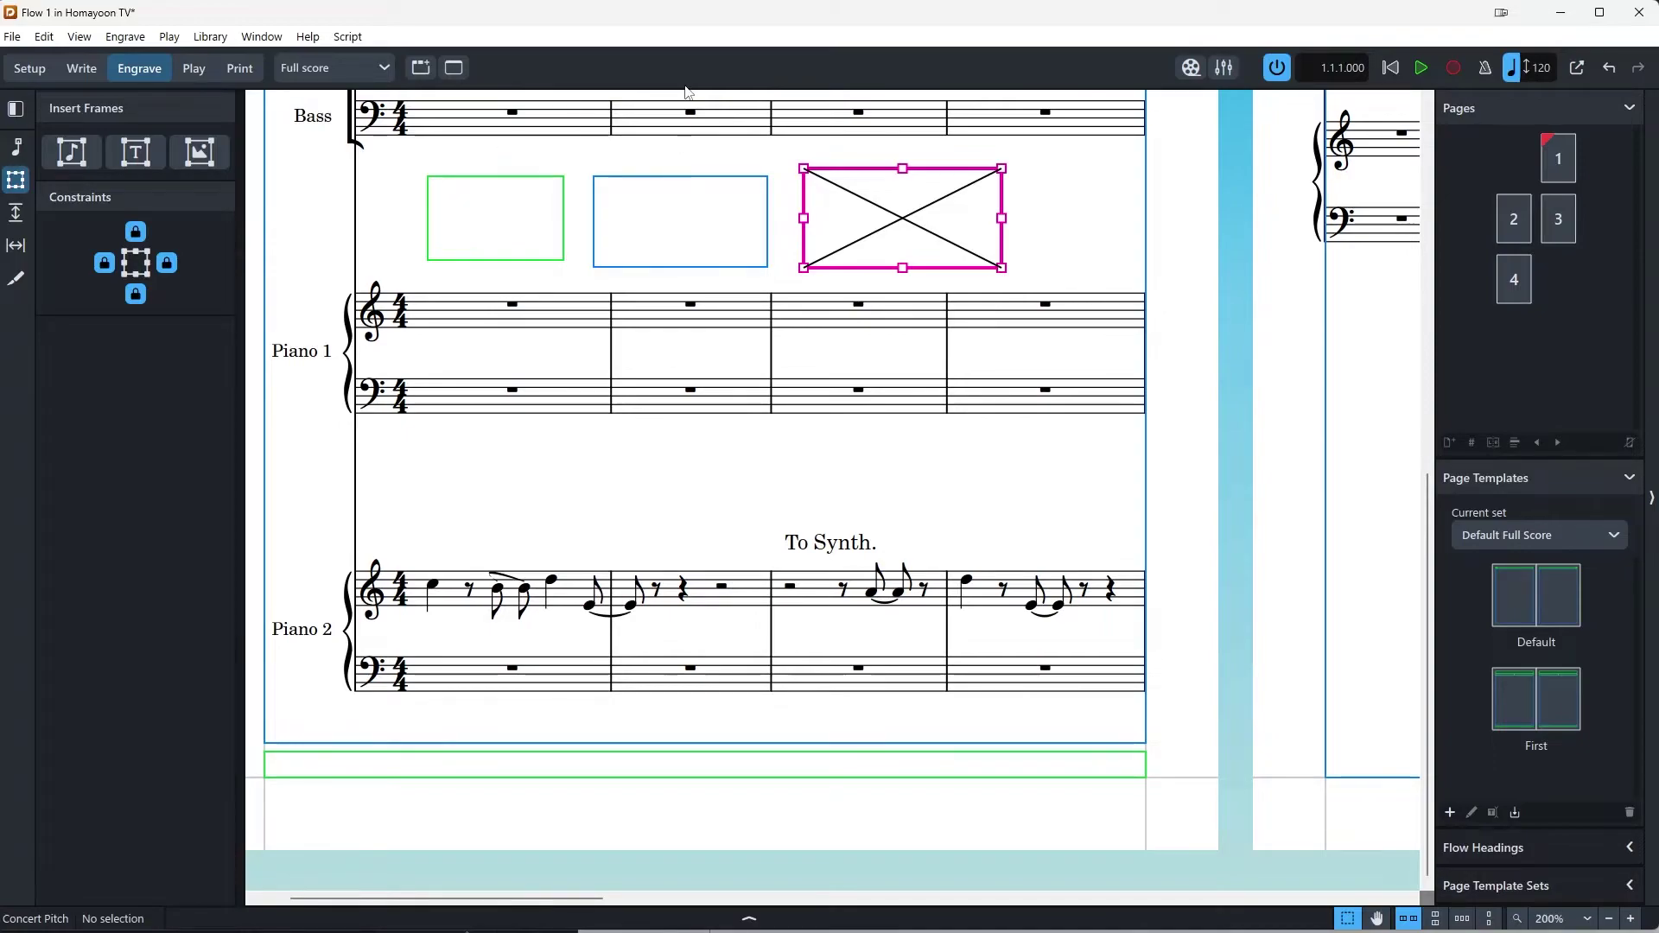
pyautogui.click(680, 156)
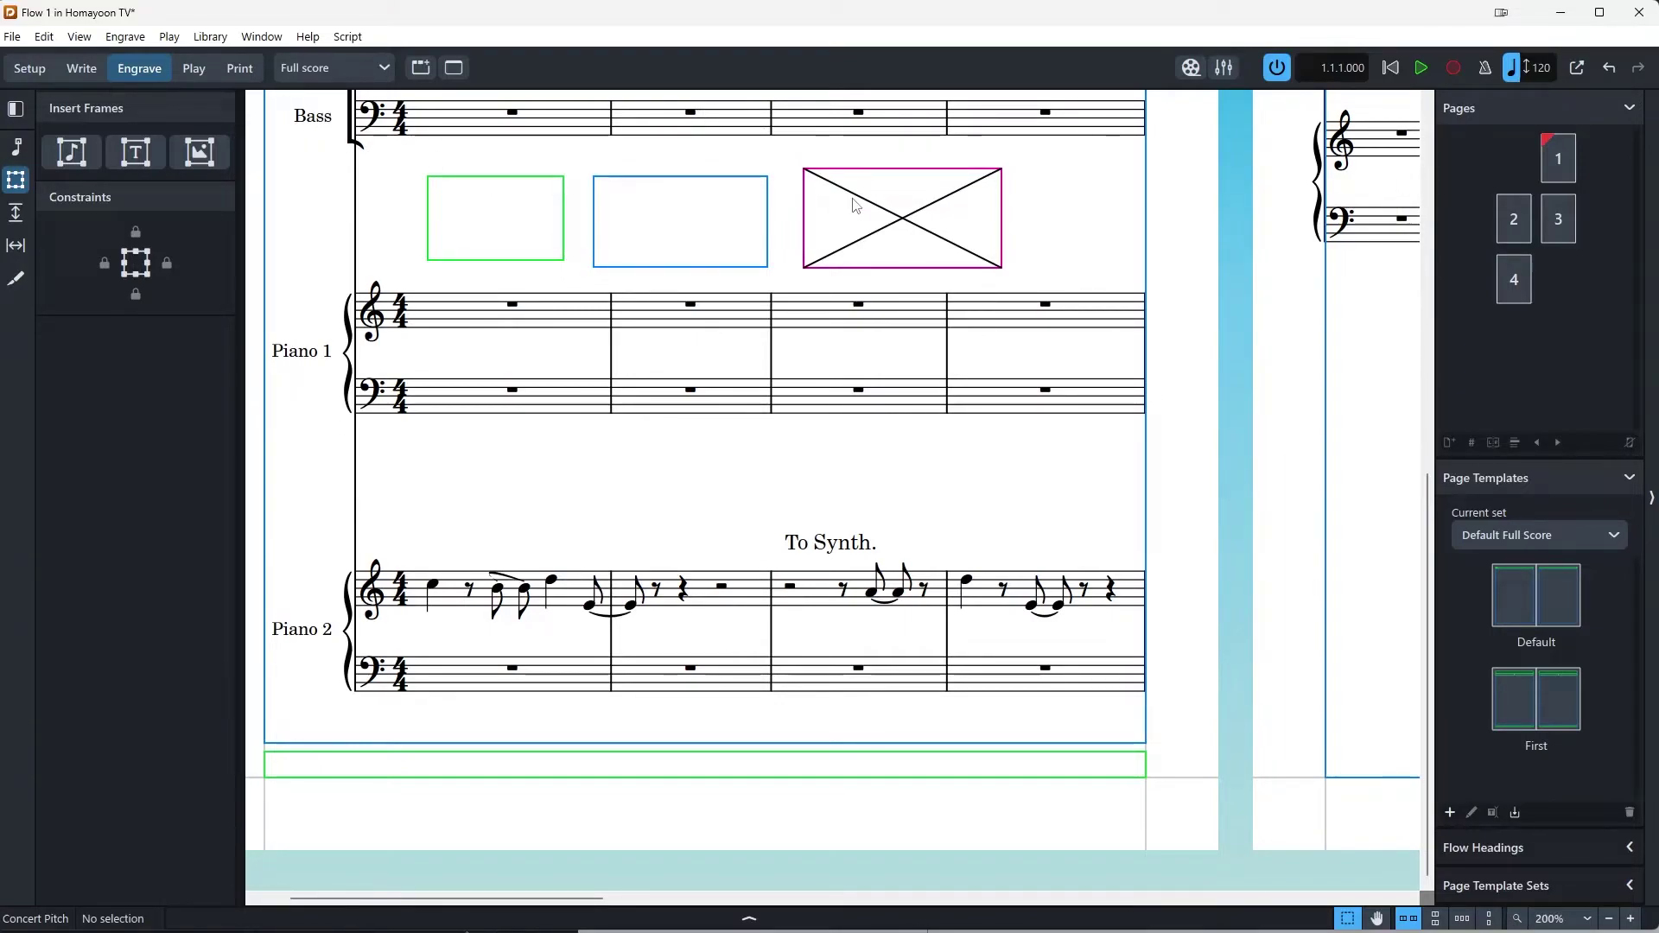
# Load the screenshot from Pictures > God of War into the empty graphics frame.
pyautogui.doubleClick(921, 244)
pyautogui.doubleClick(826, 195)
pyautogui.click(547, 208)
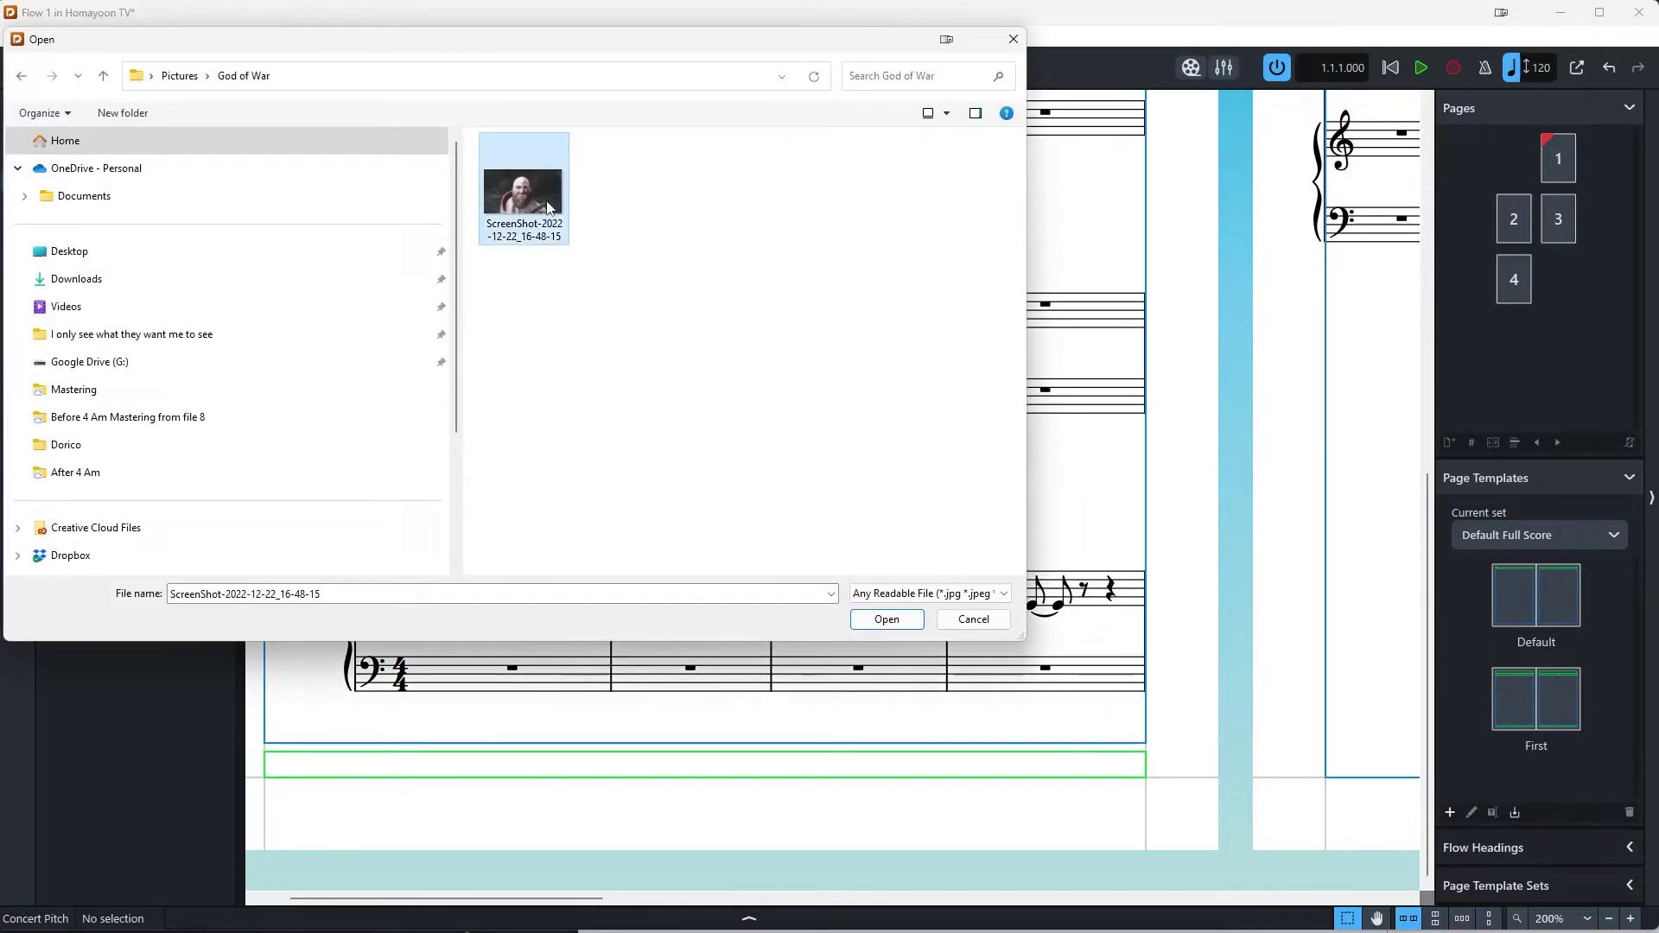
pyautogui.doubleClick(547, 207)
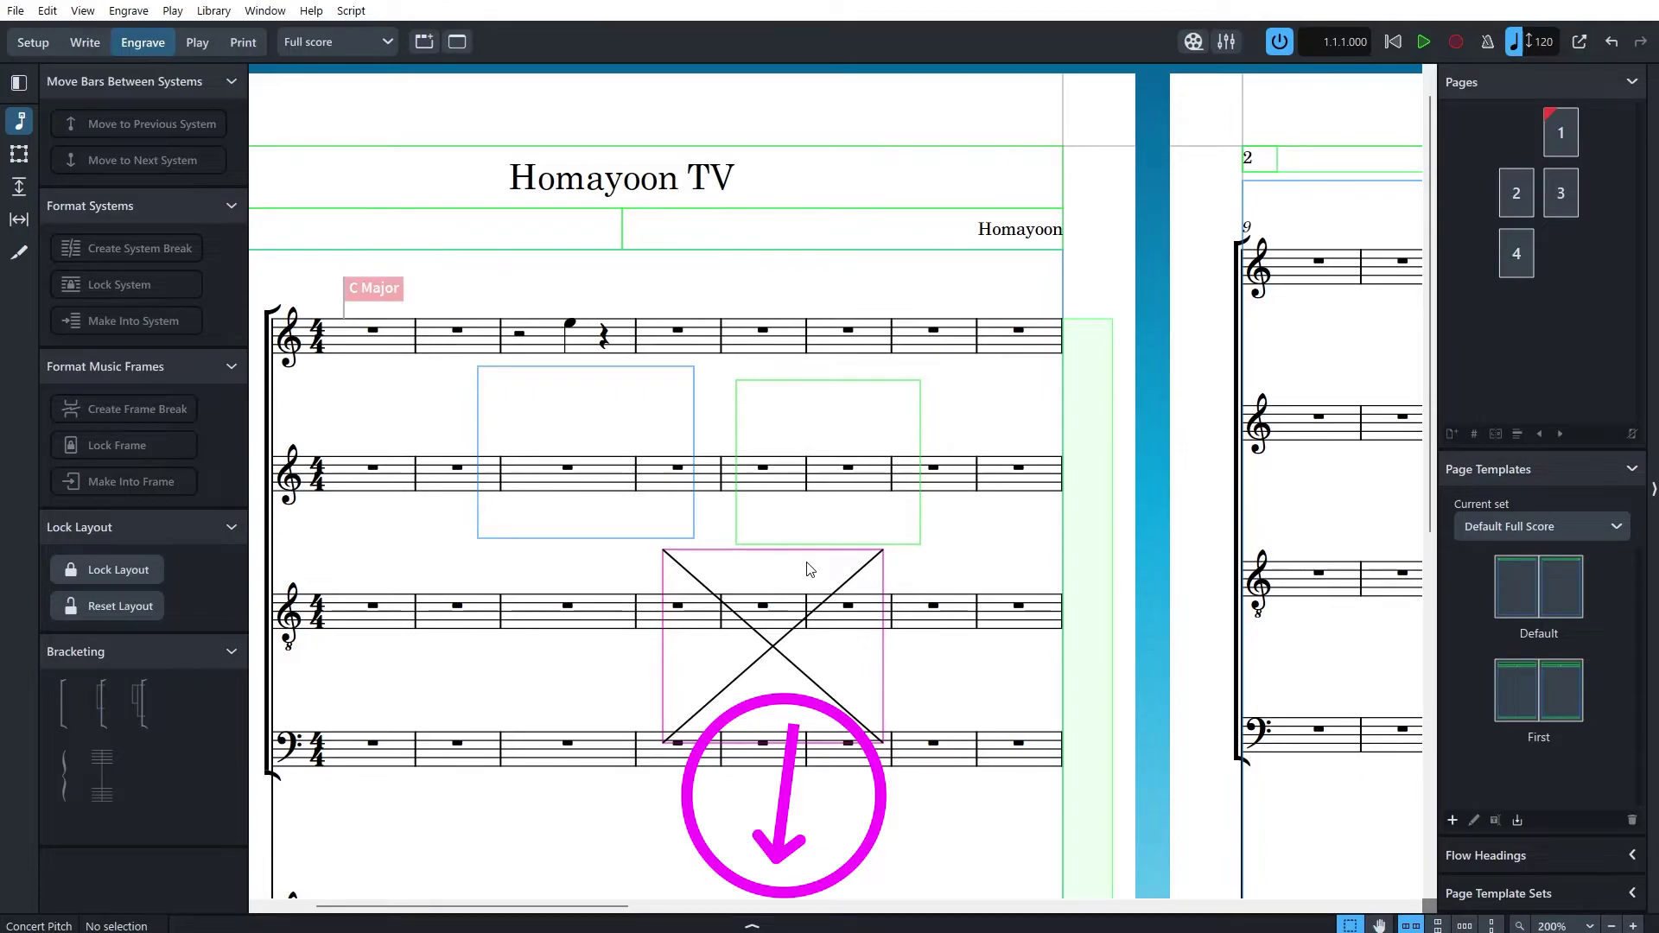
# Show a round-bracketed cautionary natural on the Soprano's bar-3 E5, then return to Write mode.
pyautogui.click(793, 927)
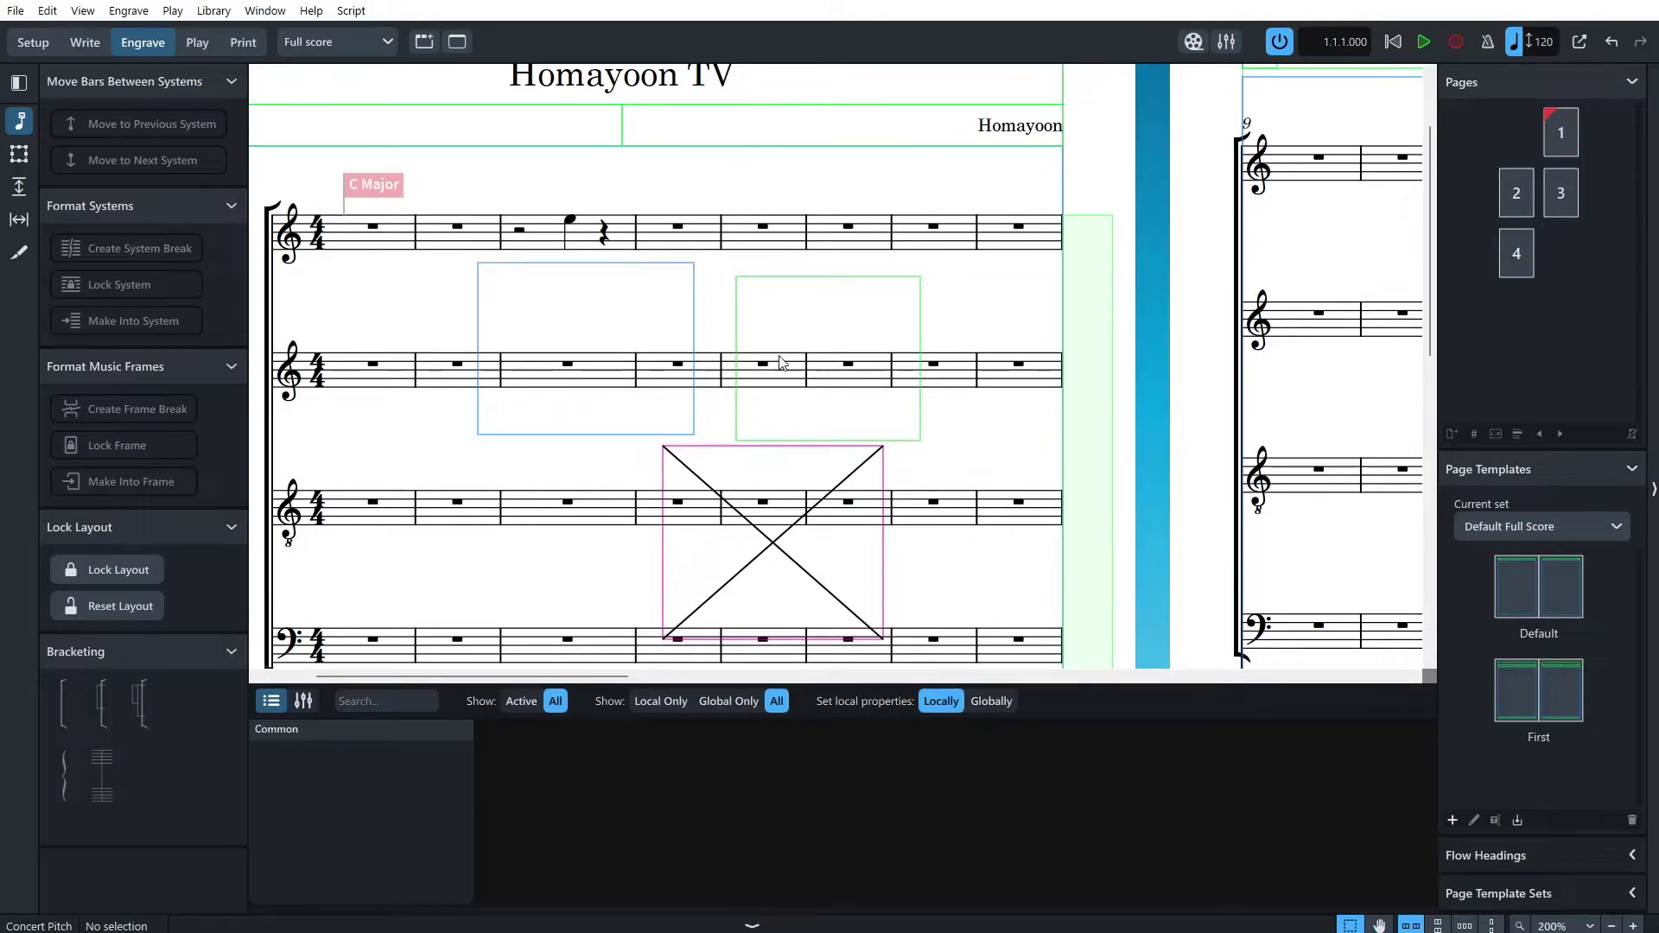
pyautogui.click(570, 221)
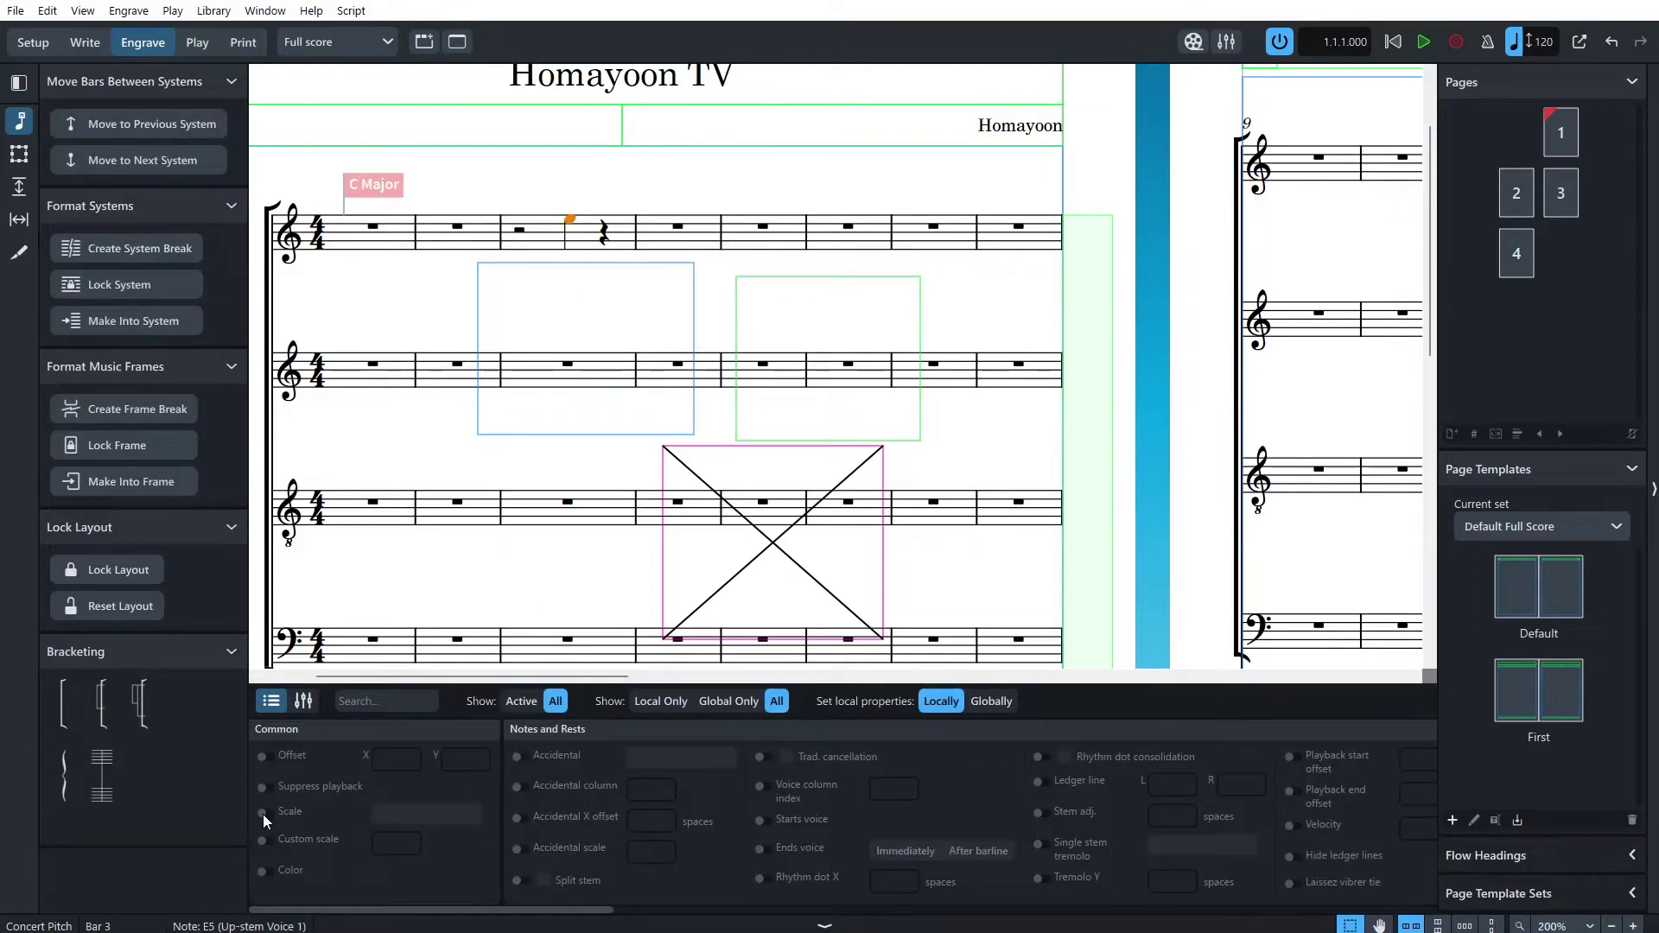
pyautogui.click(518, 757)
pyautogui.press('Down')
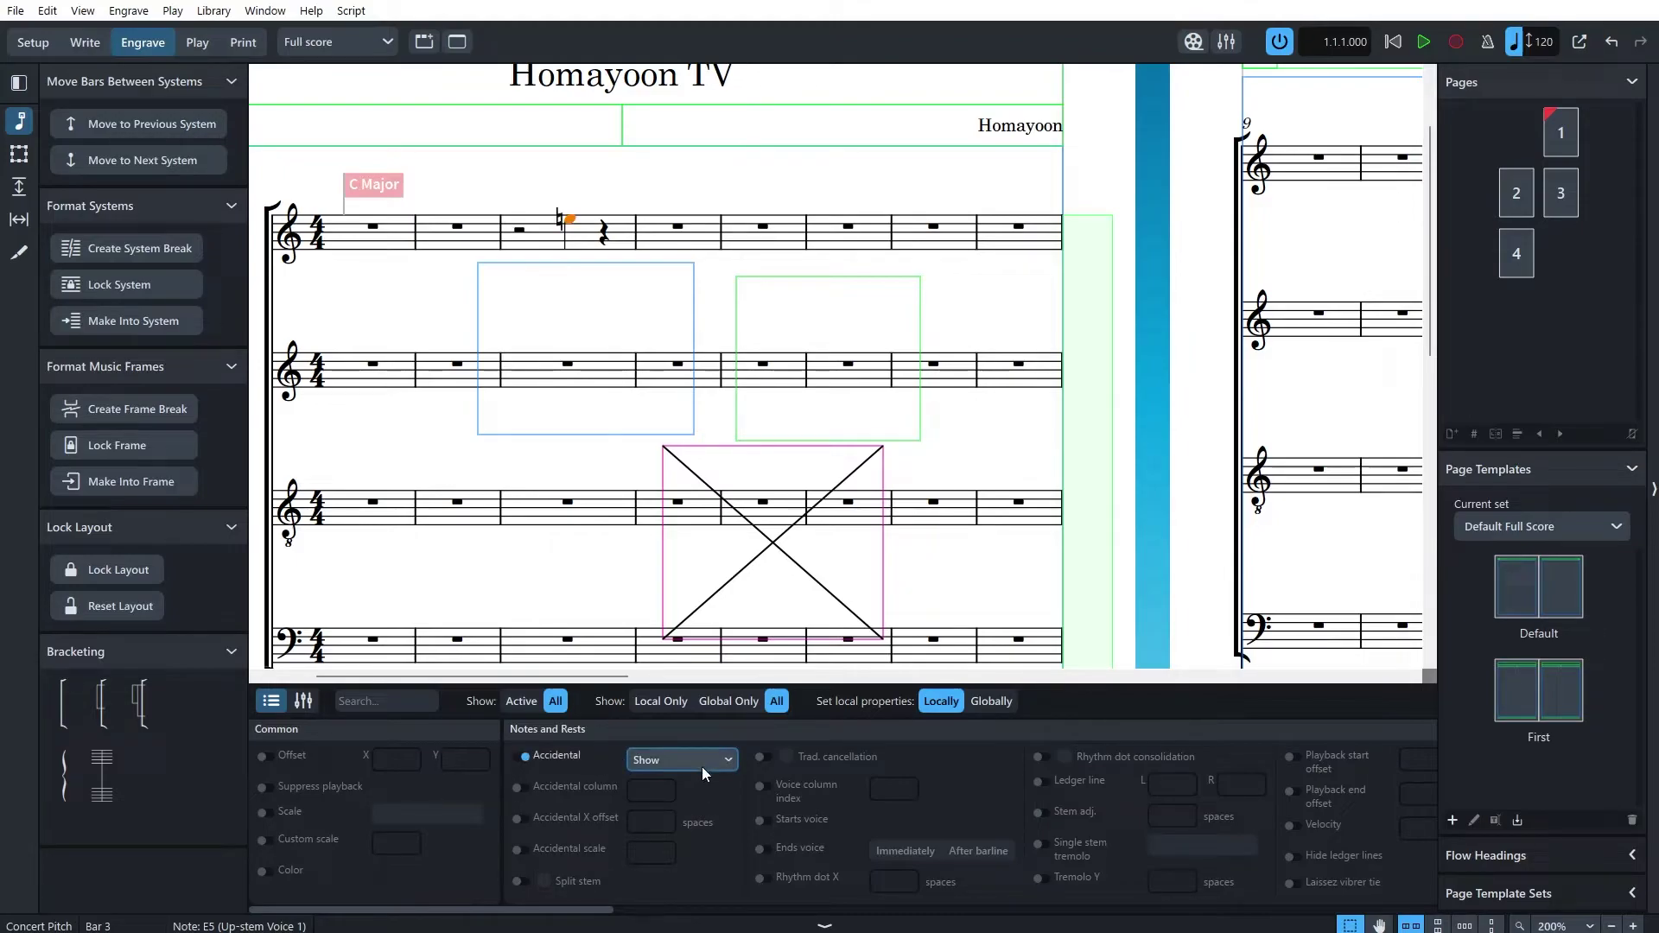
pyautogui.press('Down')
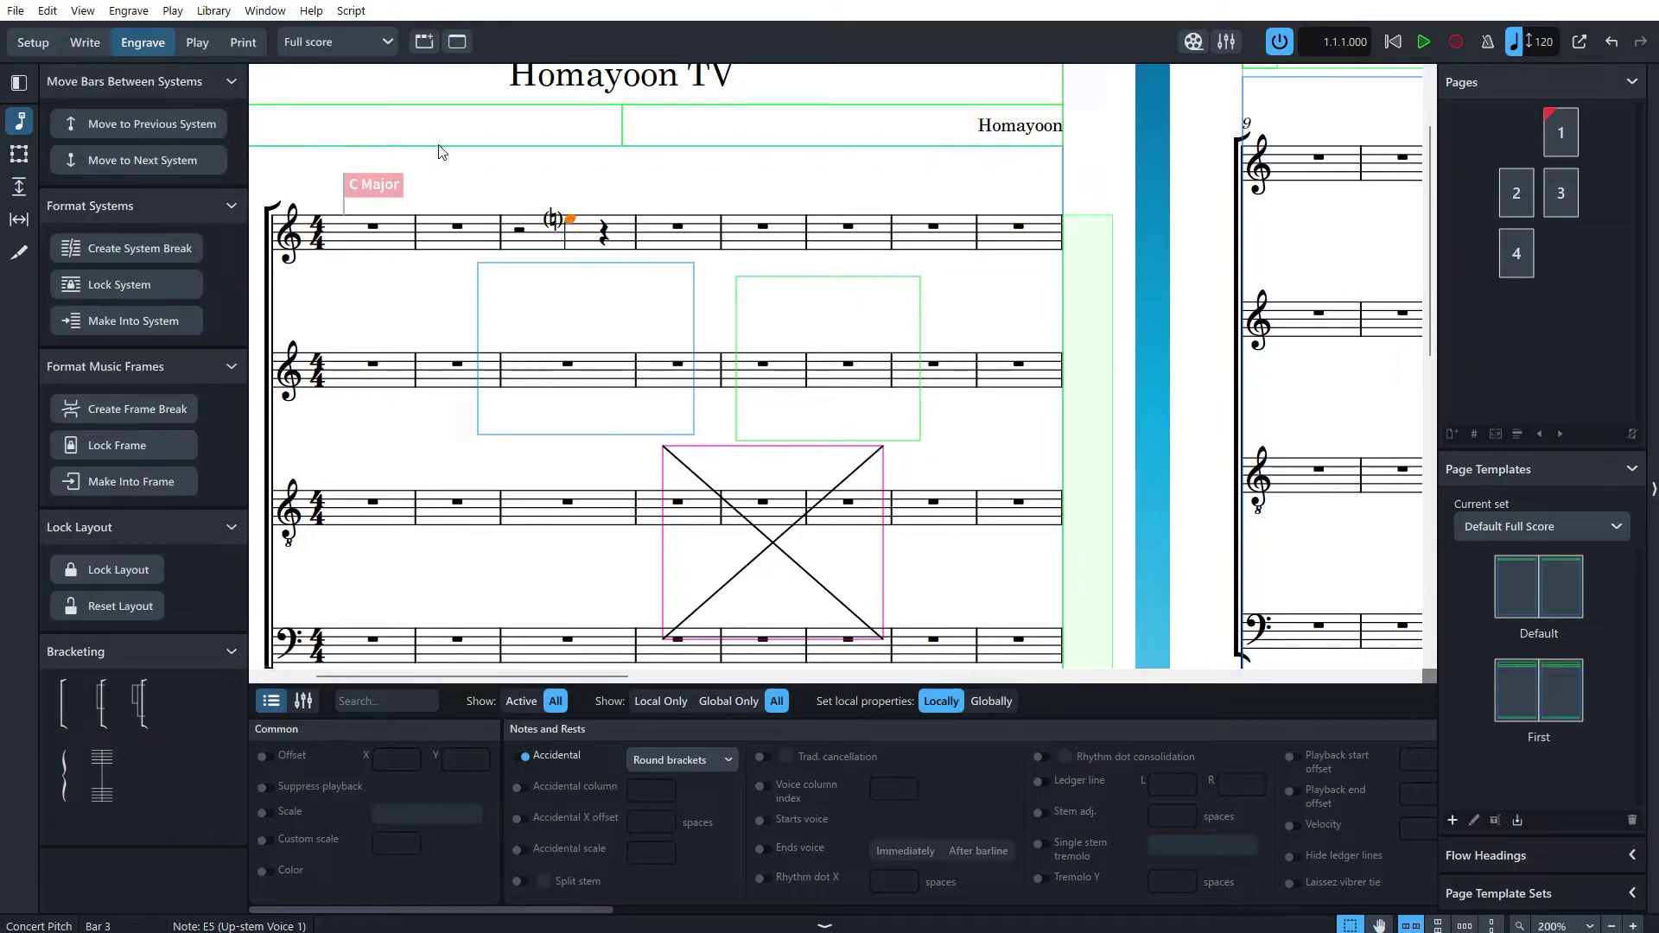
pyautogui.click(84, 42)
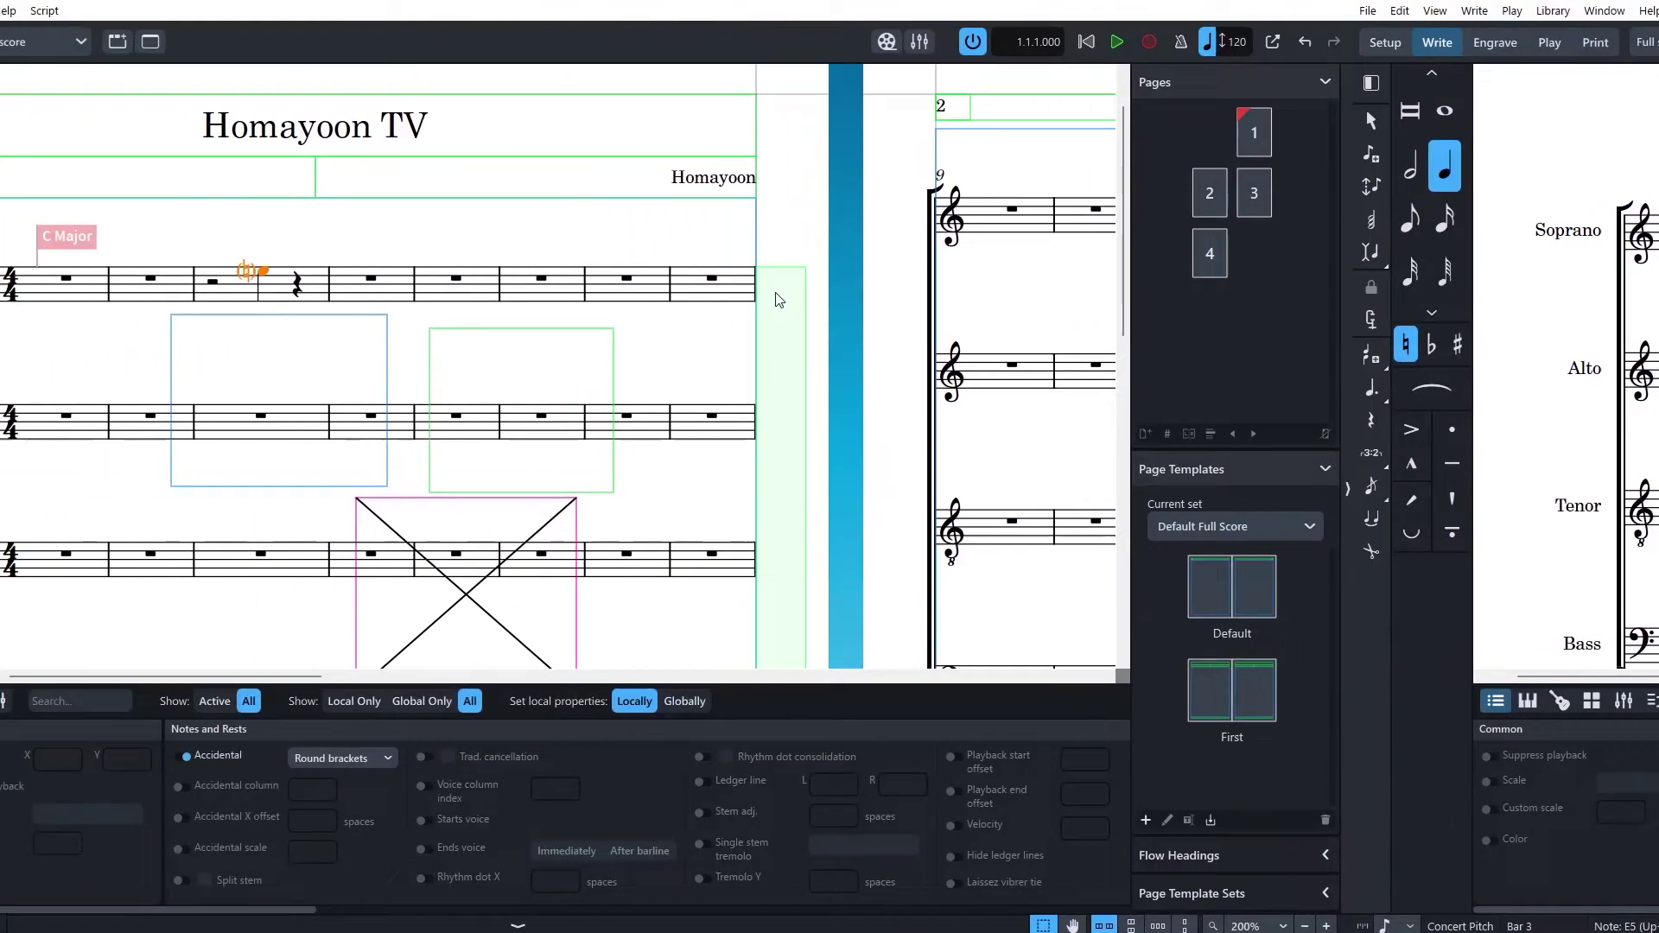
# Switch back to Engrave mode to see the screenshot filling the graphics frame.
pyautogui.hotkey('ctrl', 'shift', '3')
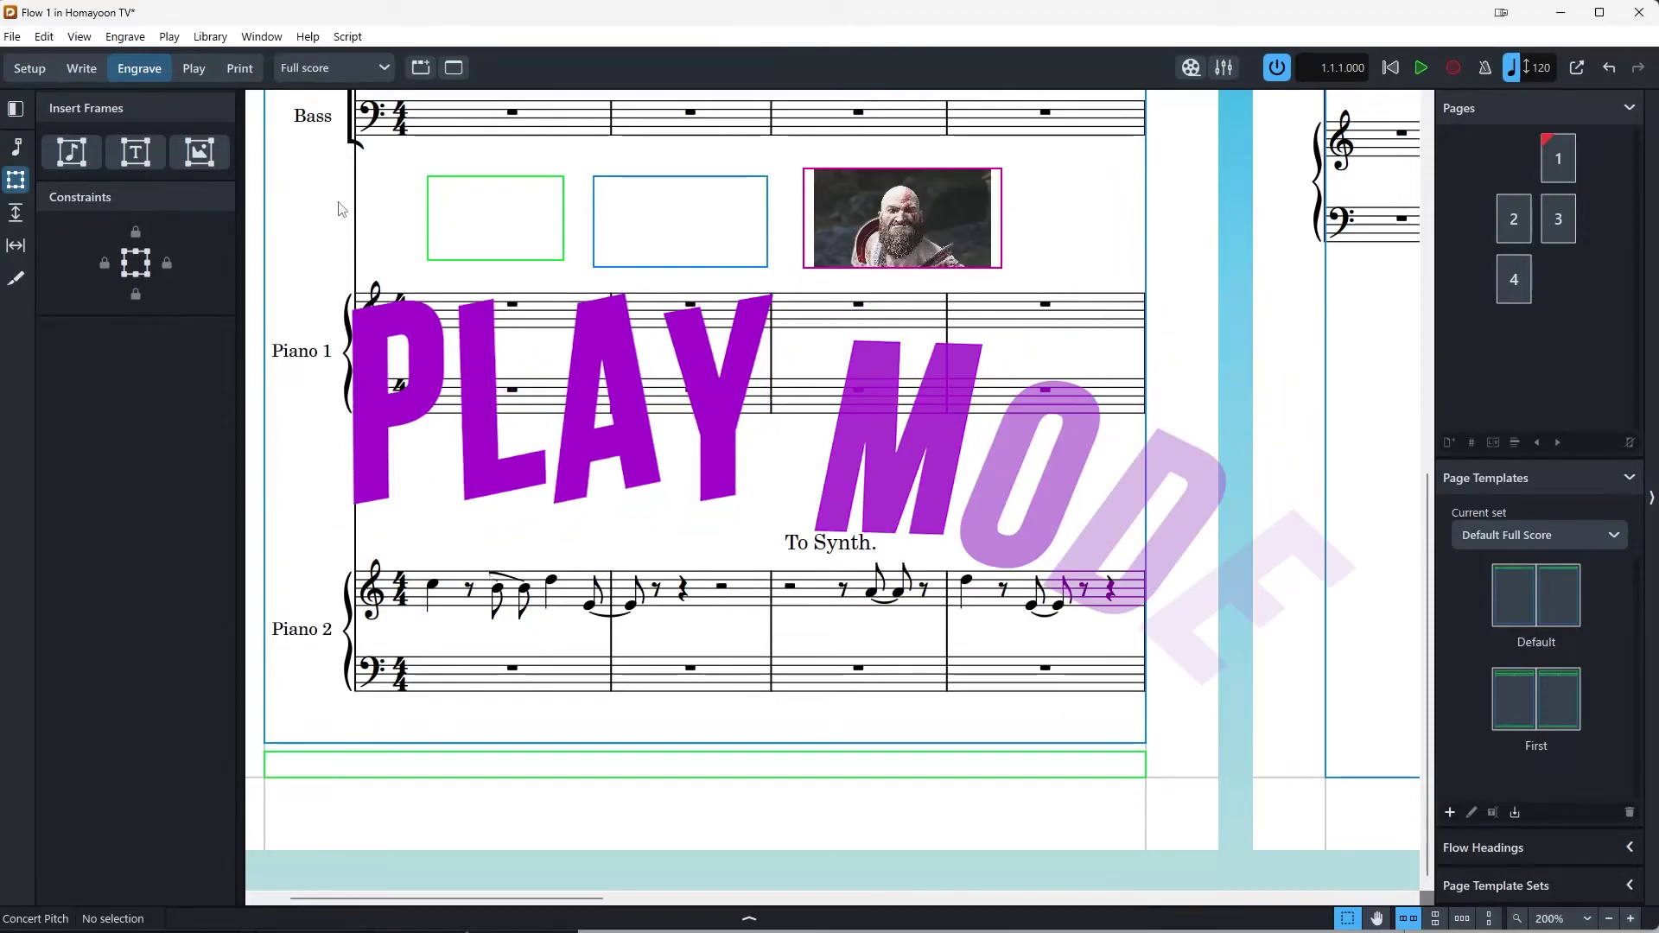
# Switch to Play mode and drag the mixer's top divider upward to enlarge it.
pyautogui.click(194, 68)
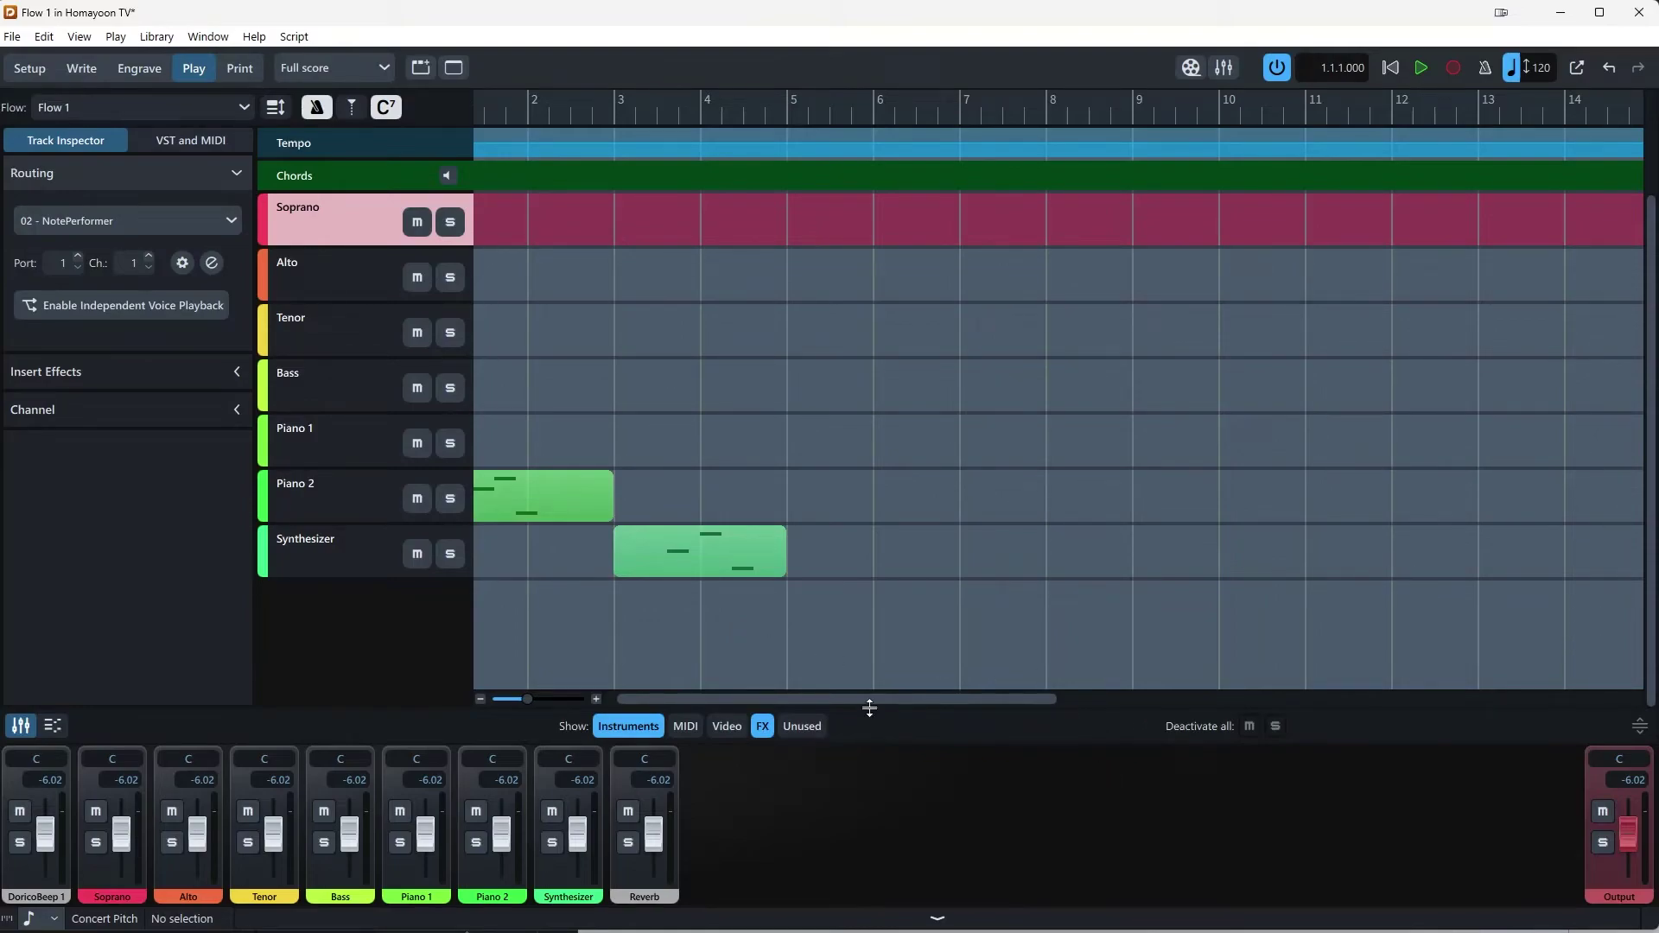
pyautogui.moveTo(869, 714); pyautogui.dragTo(866, 534)
pyautogui.scroll(-1, 862, 338)
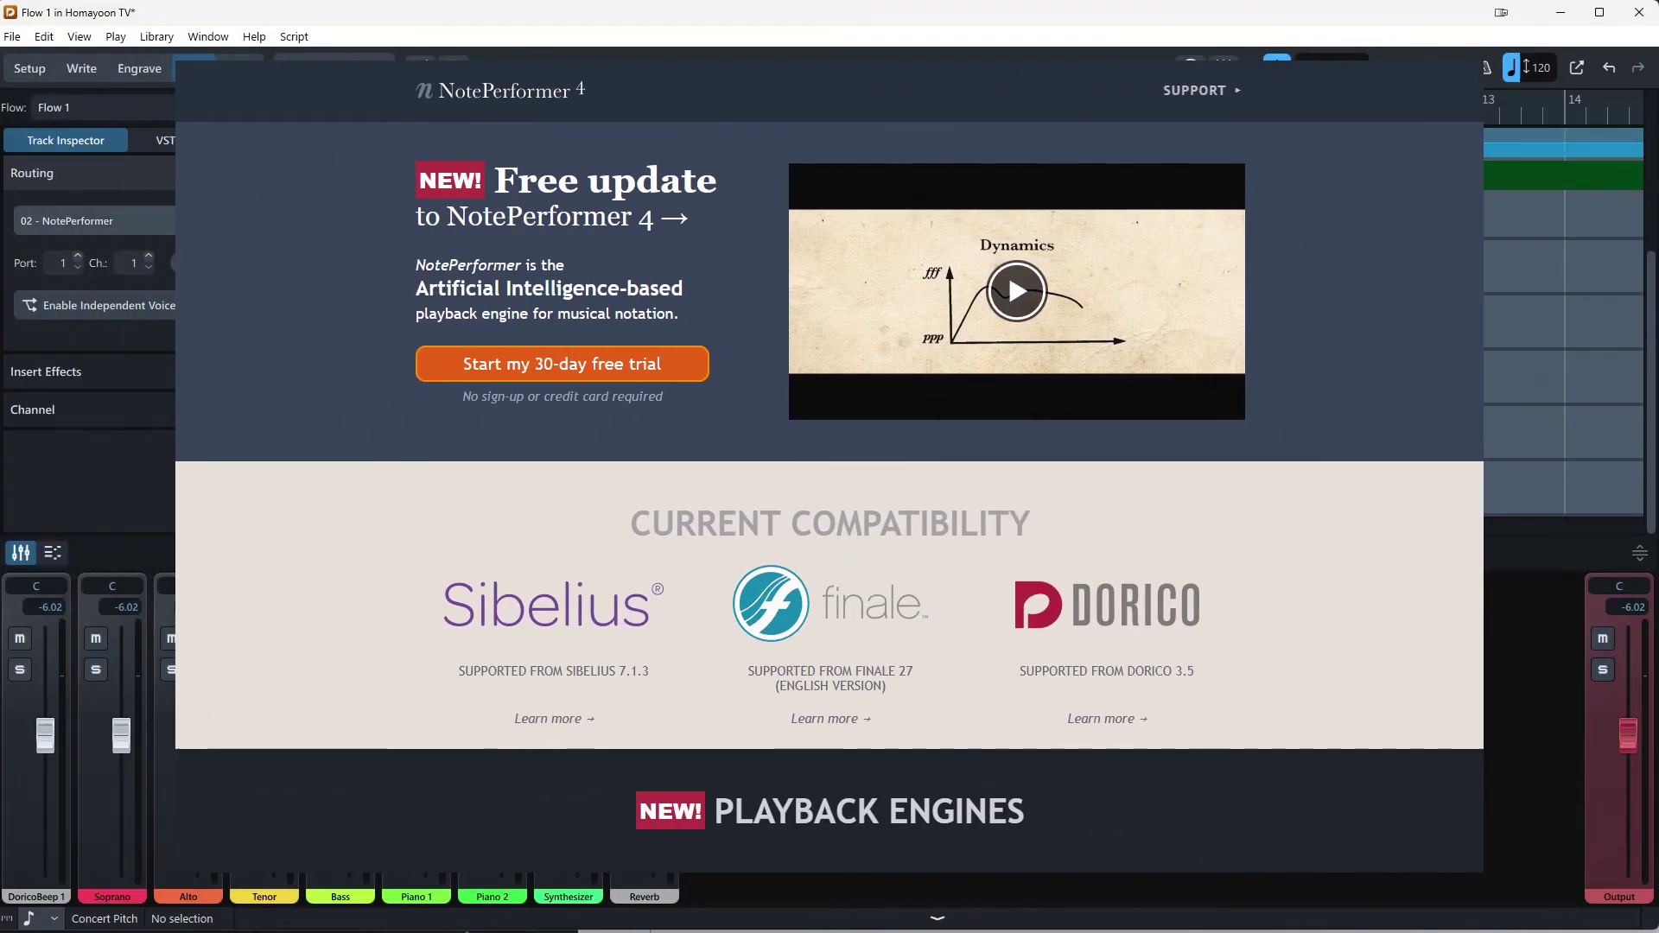
# Route the track to 02 - NotePerformer, review its plugin window, then close it.
pyautogui.click(216, 220)
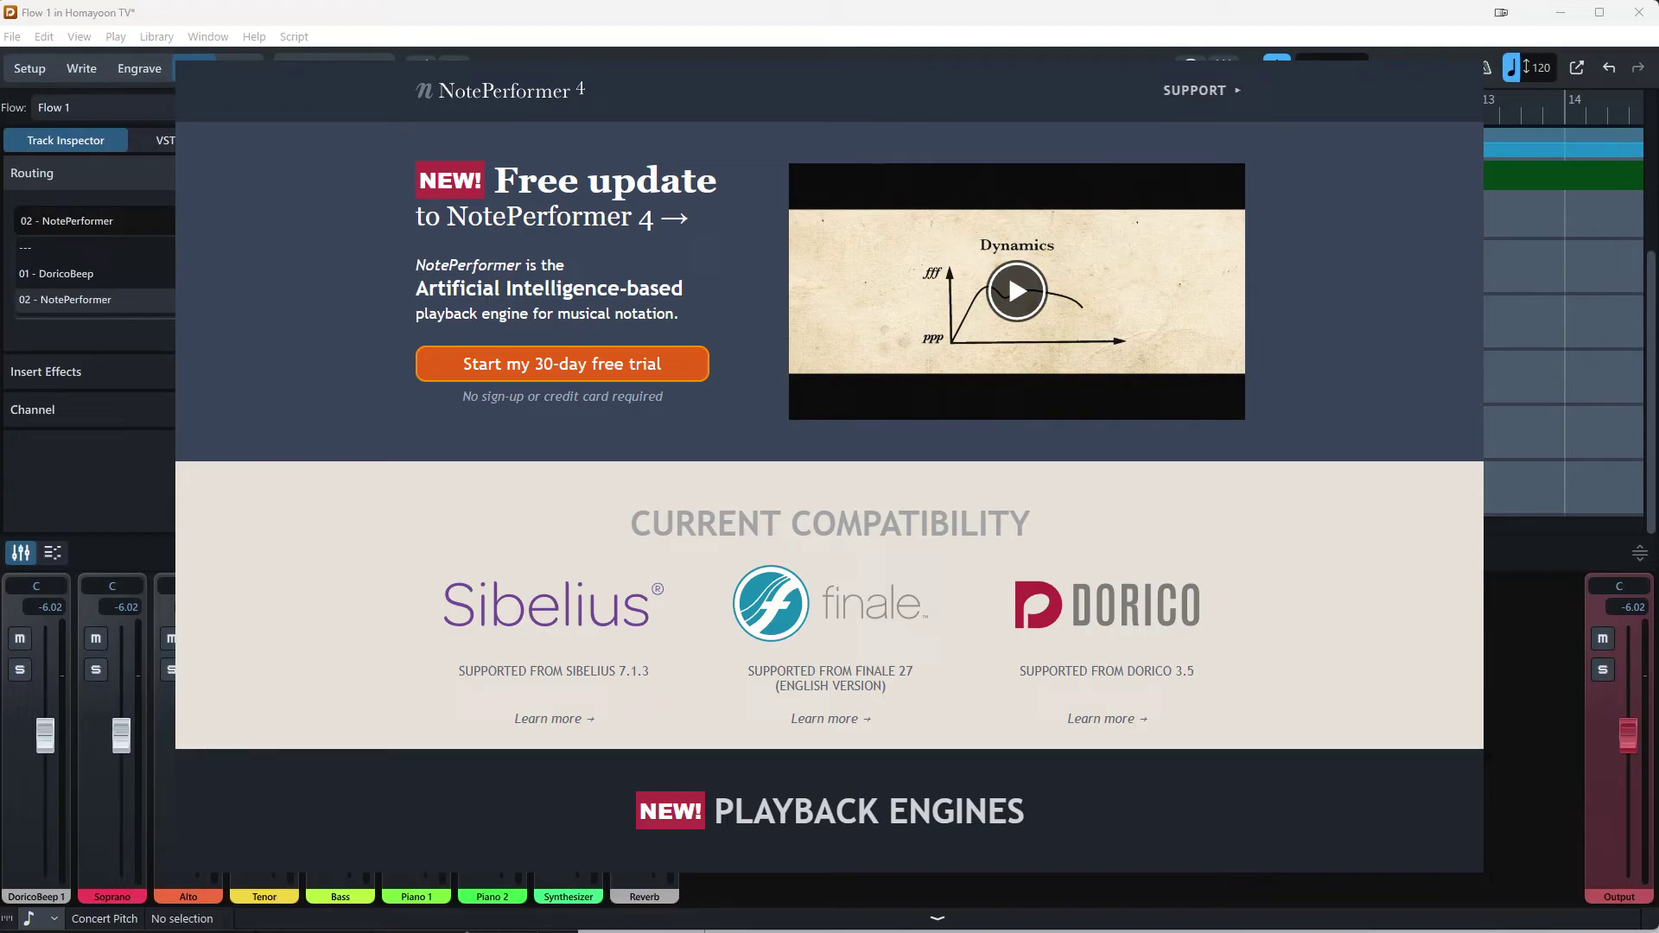
pyautogui.click(102, 299)
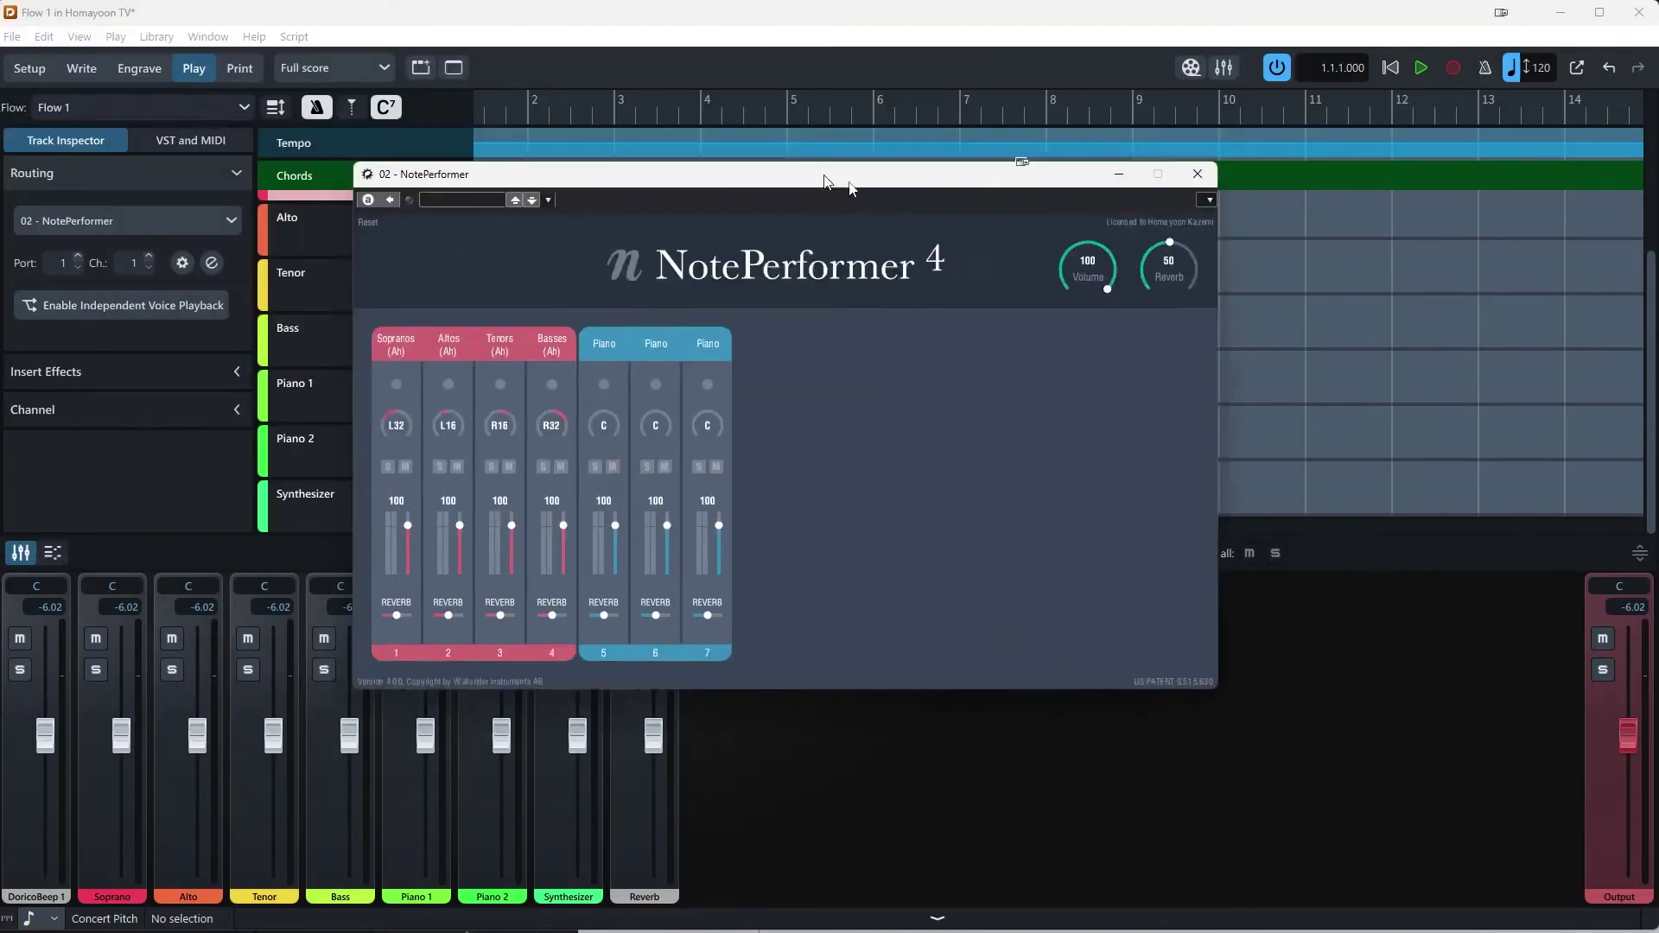
pyautogui.moveTo(821, 184); pyautogui.dragTo(1227, 259)
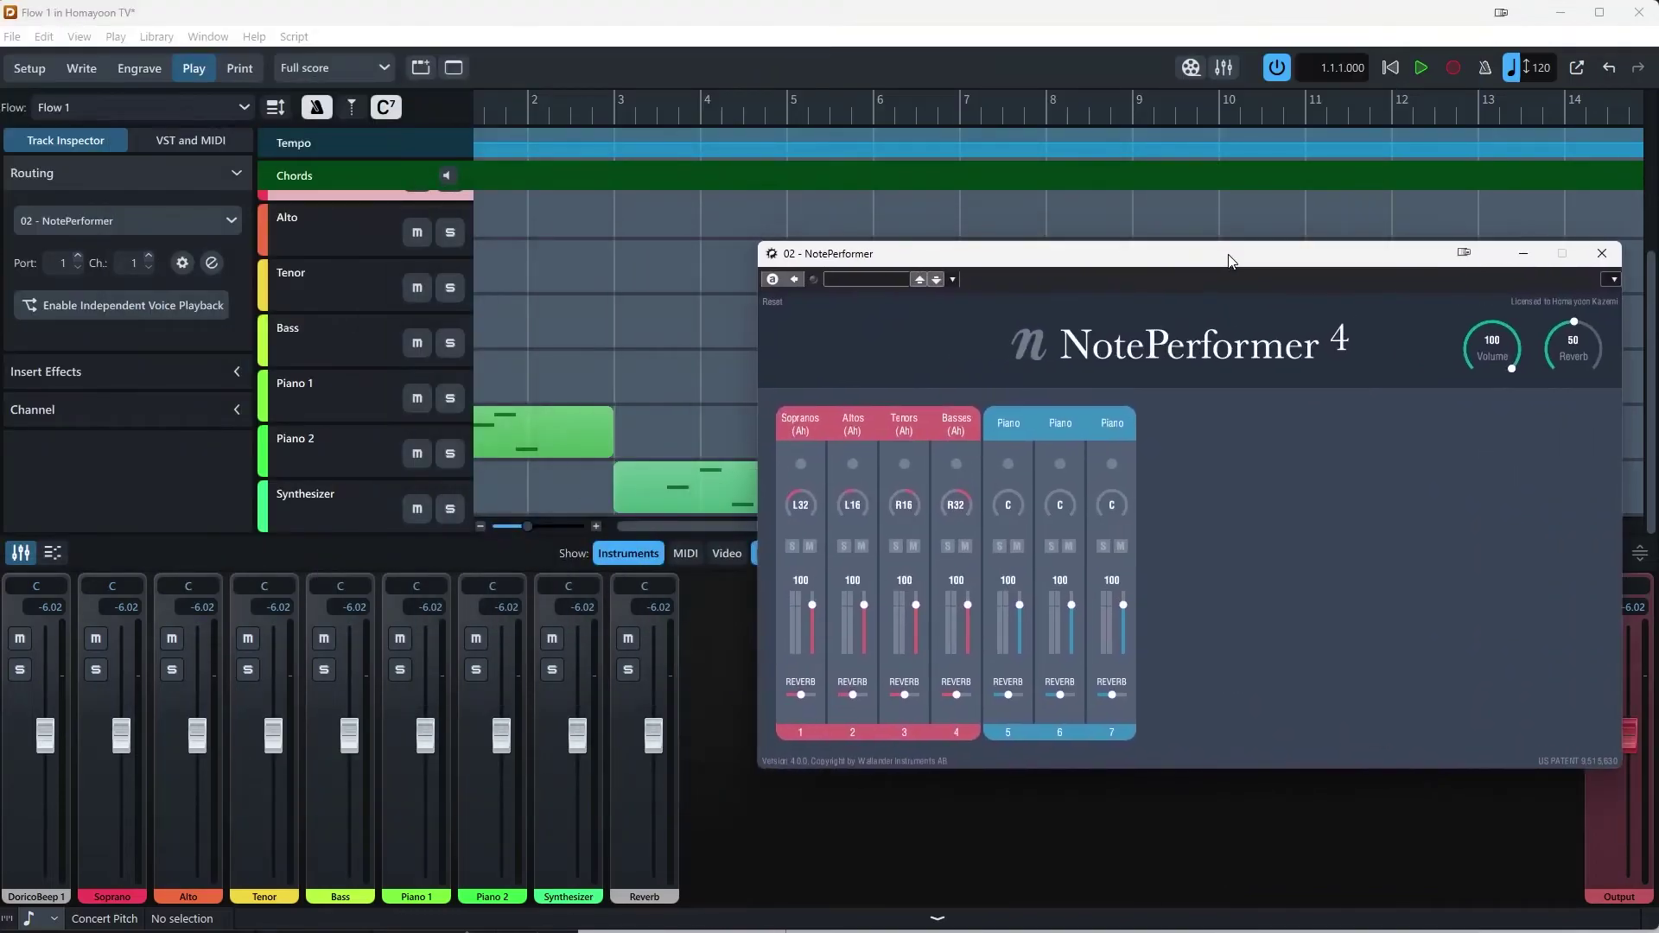
pyautogui.click(1609, 254)
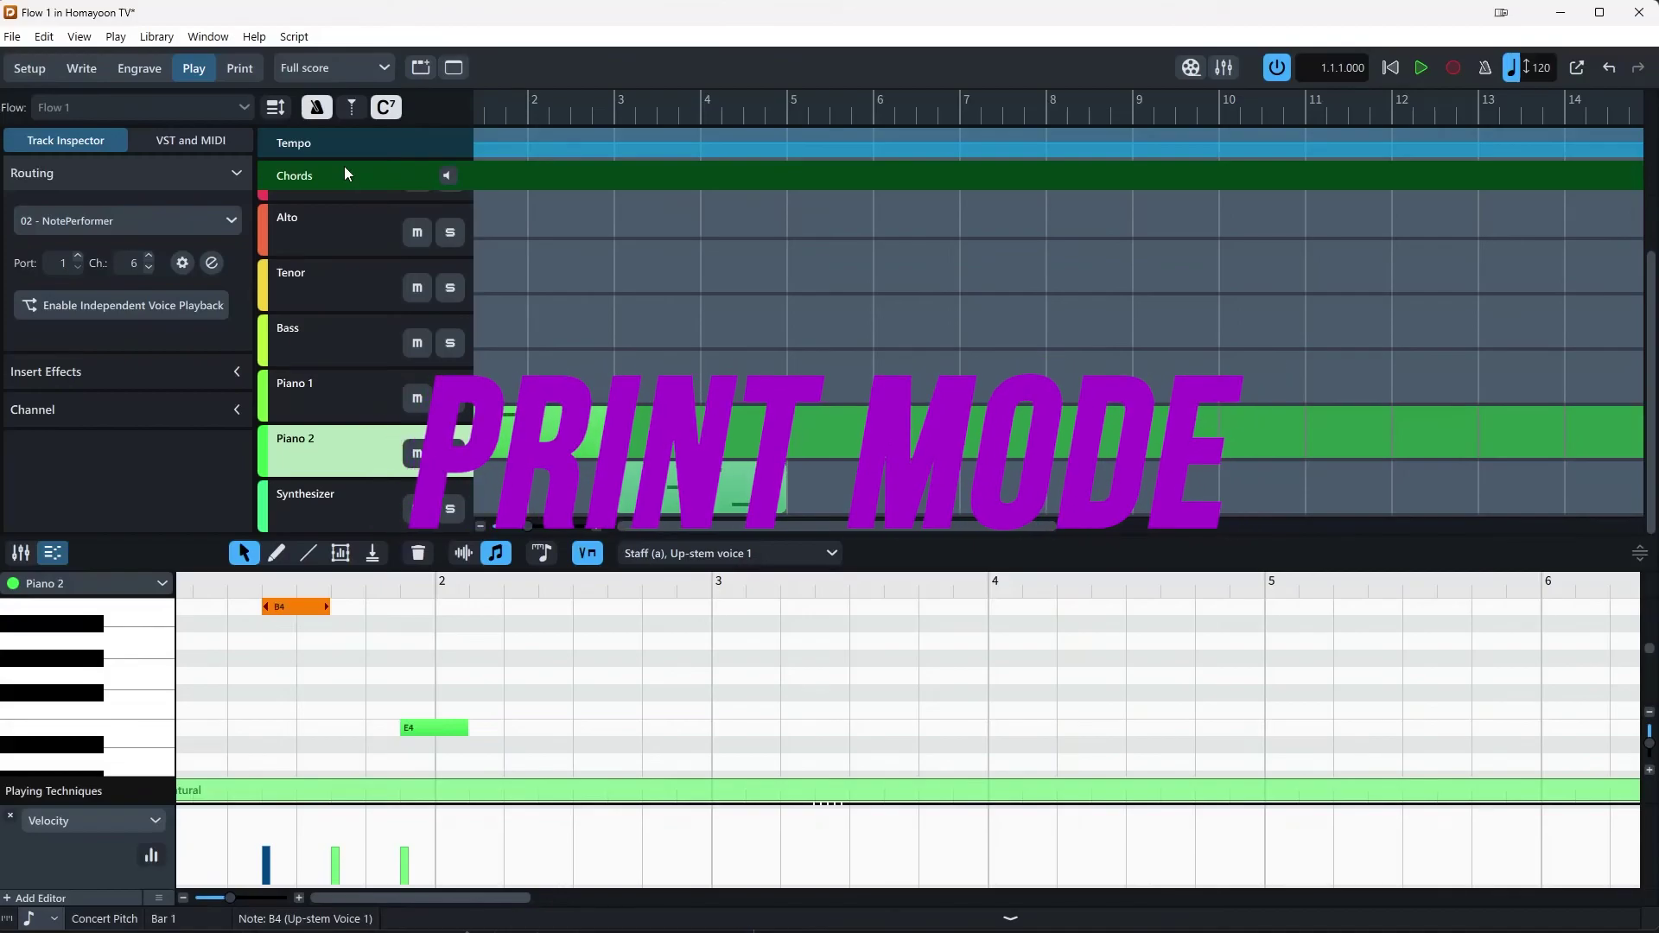
# In Print mode, keep the Brother printer but set the destination to Graphics.
pyautogui.click(239, 69)
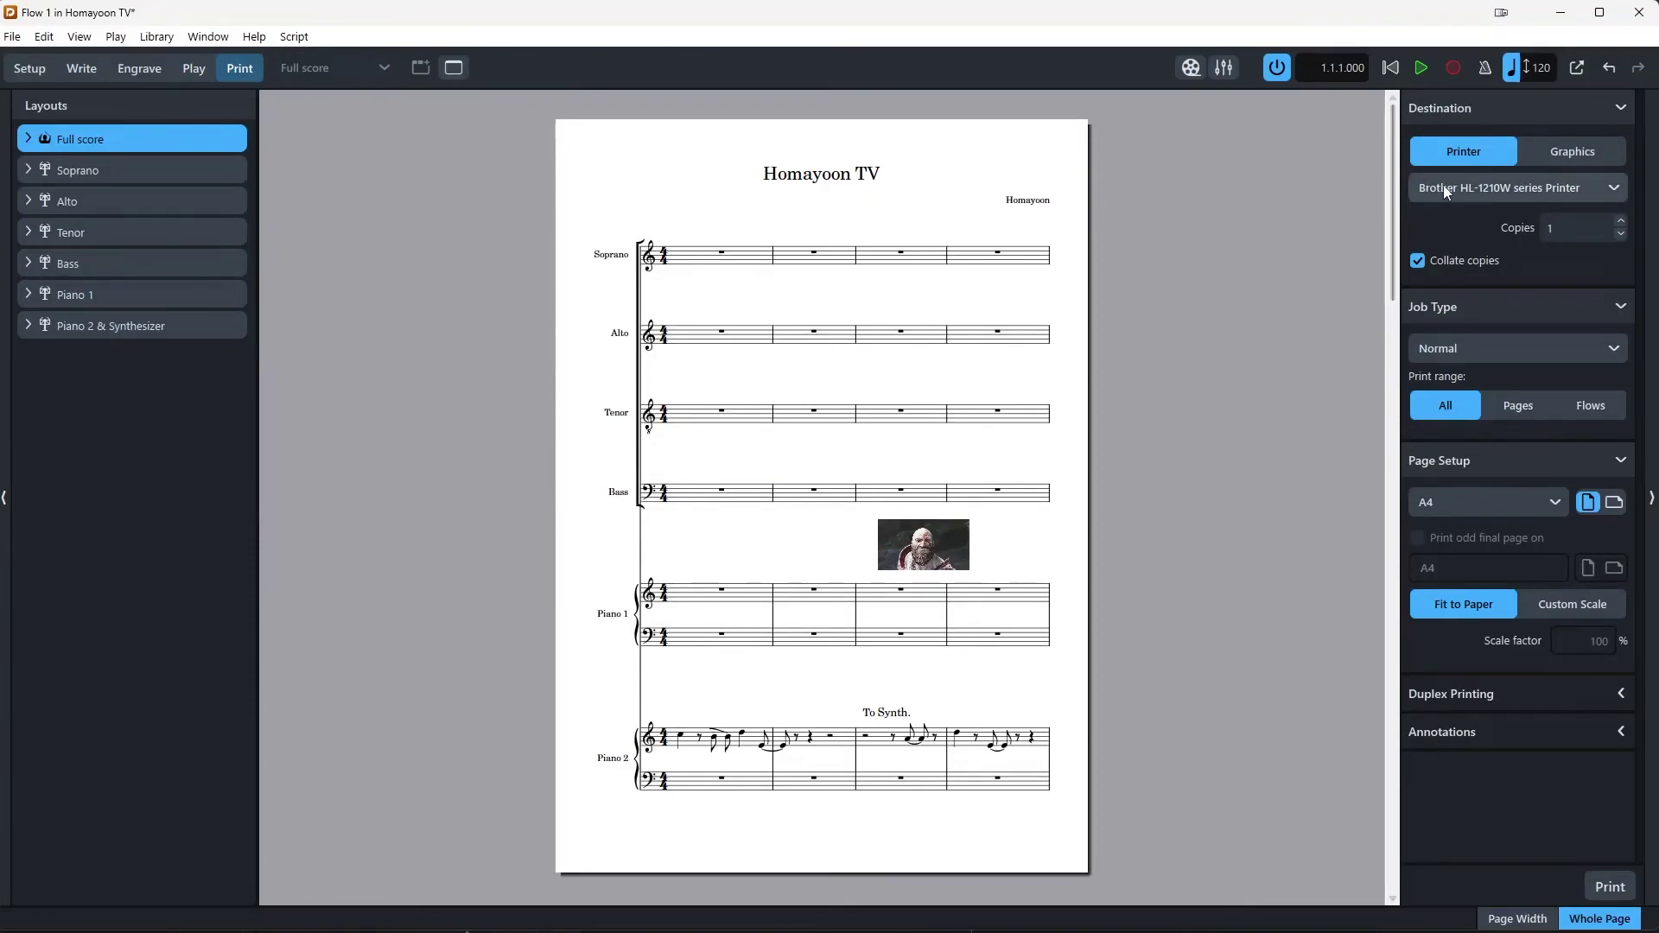
pyautogui.click(1485, 187)
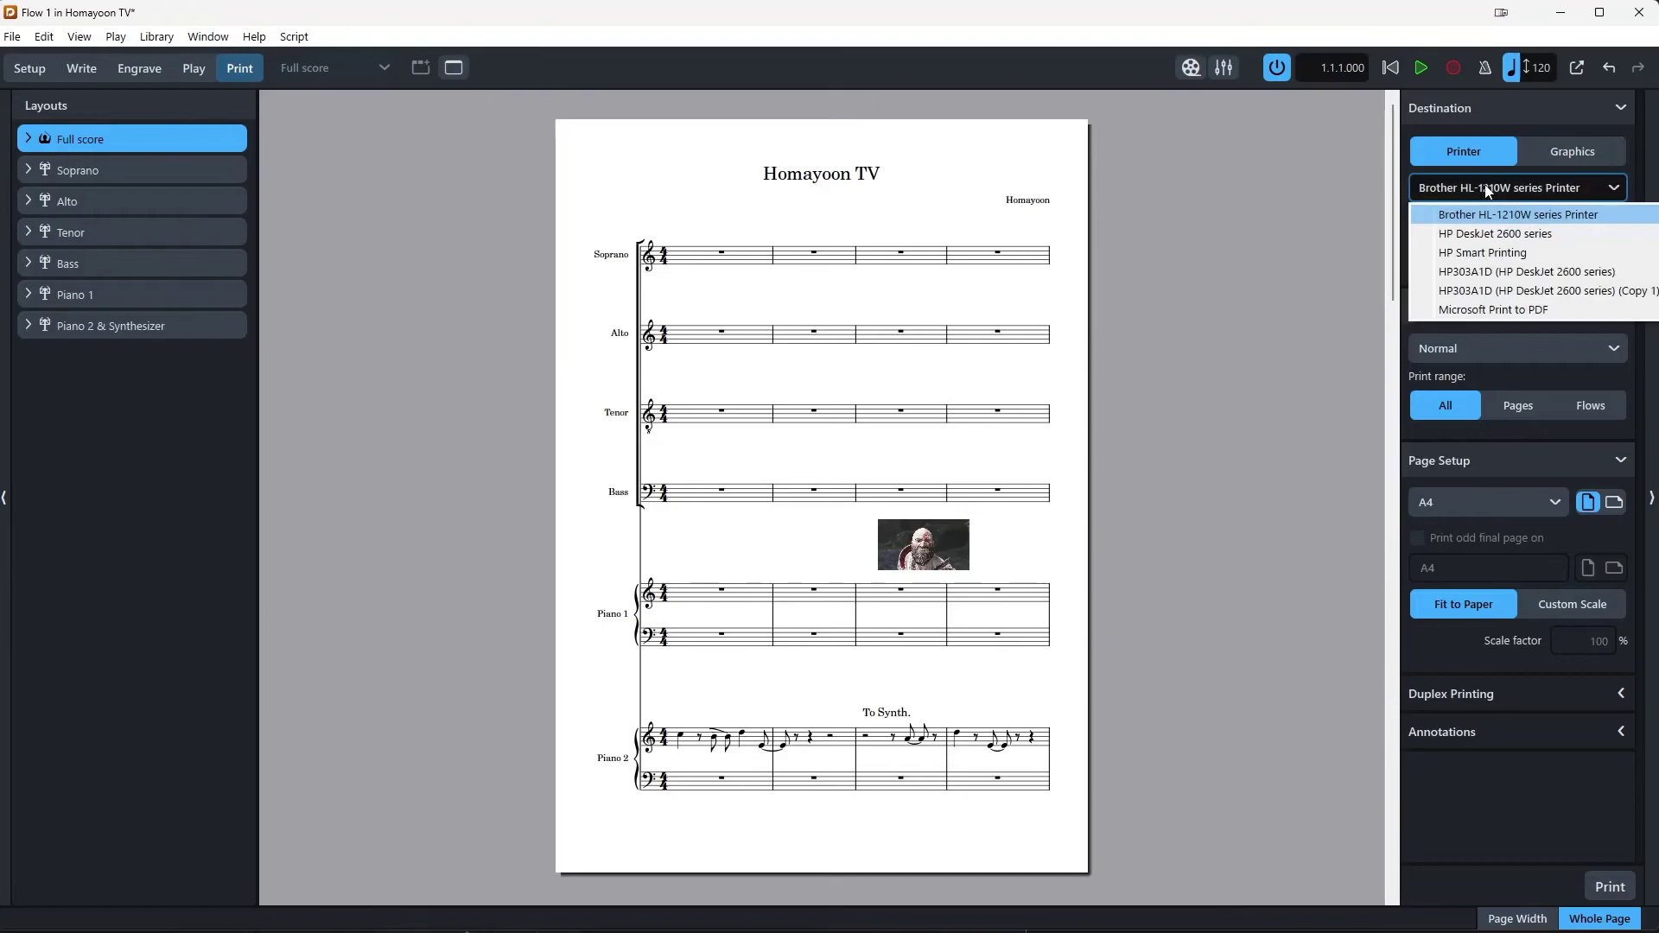
pyautogui.click(1485, 188)
pyautogui.click(1540, 147)
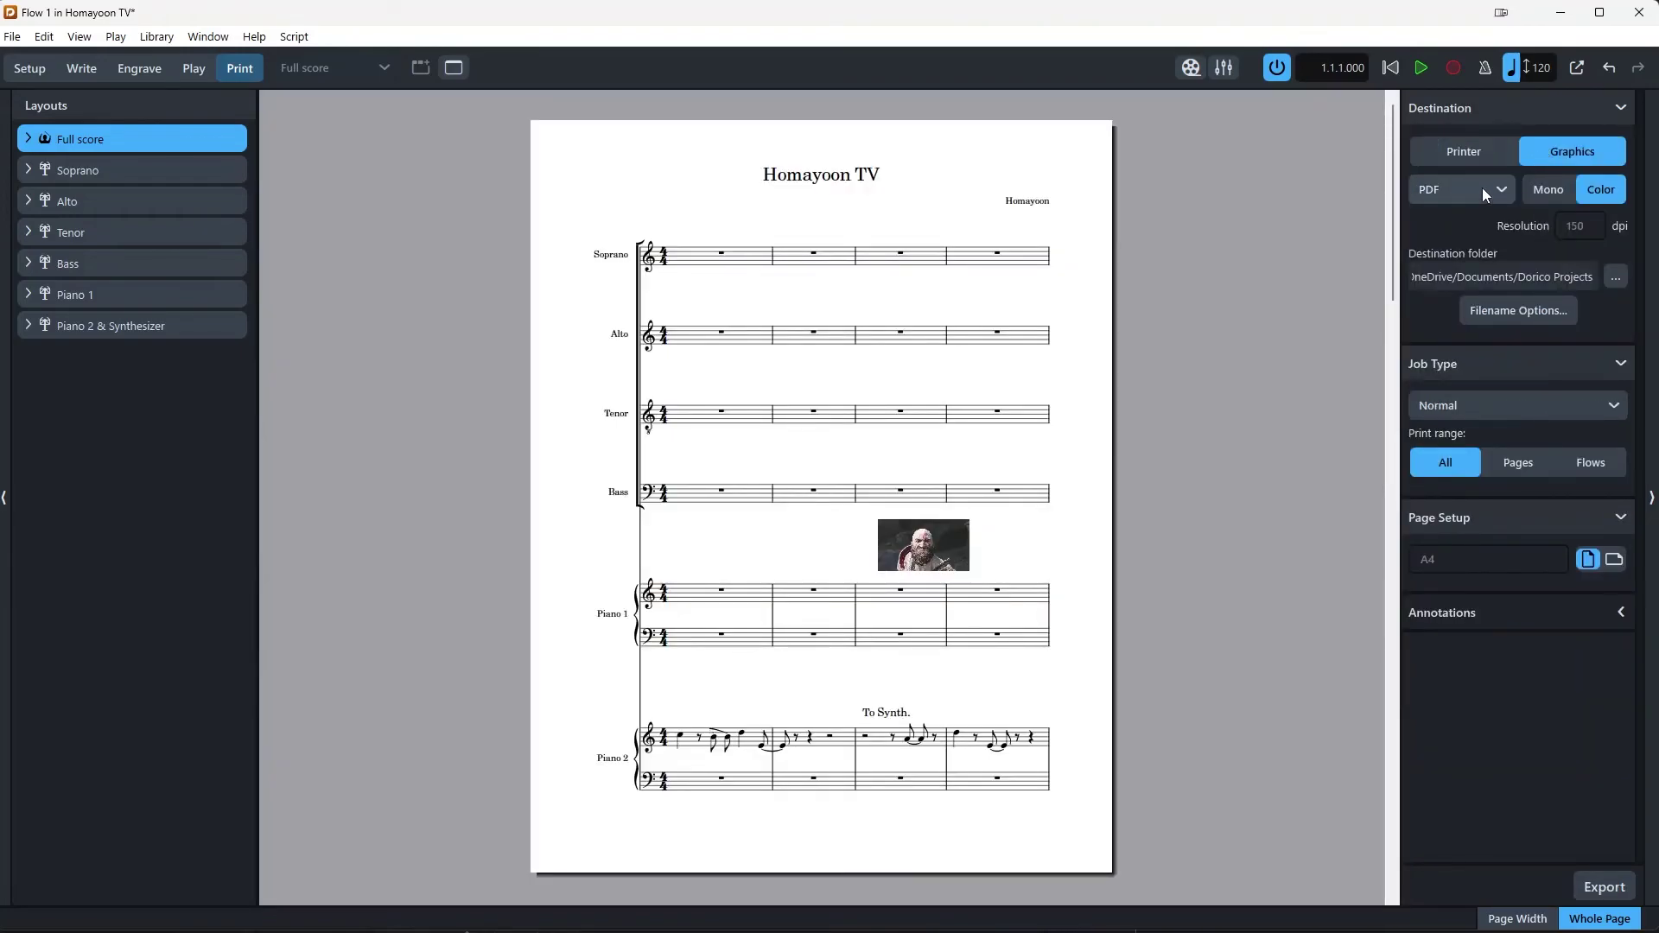
# Keep PDF as the graphics export format and expand the Annotations options.
pyautogui.click(1501, 191)
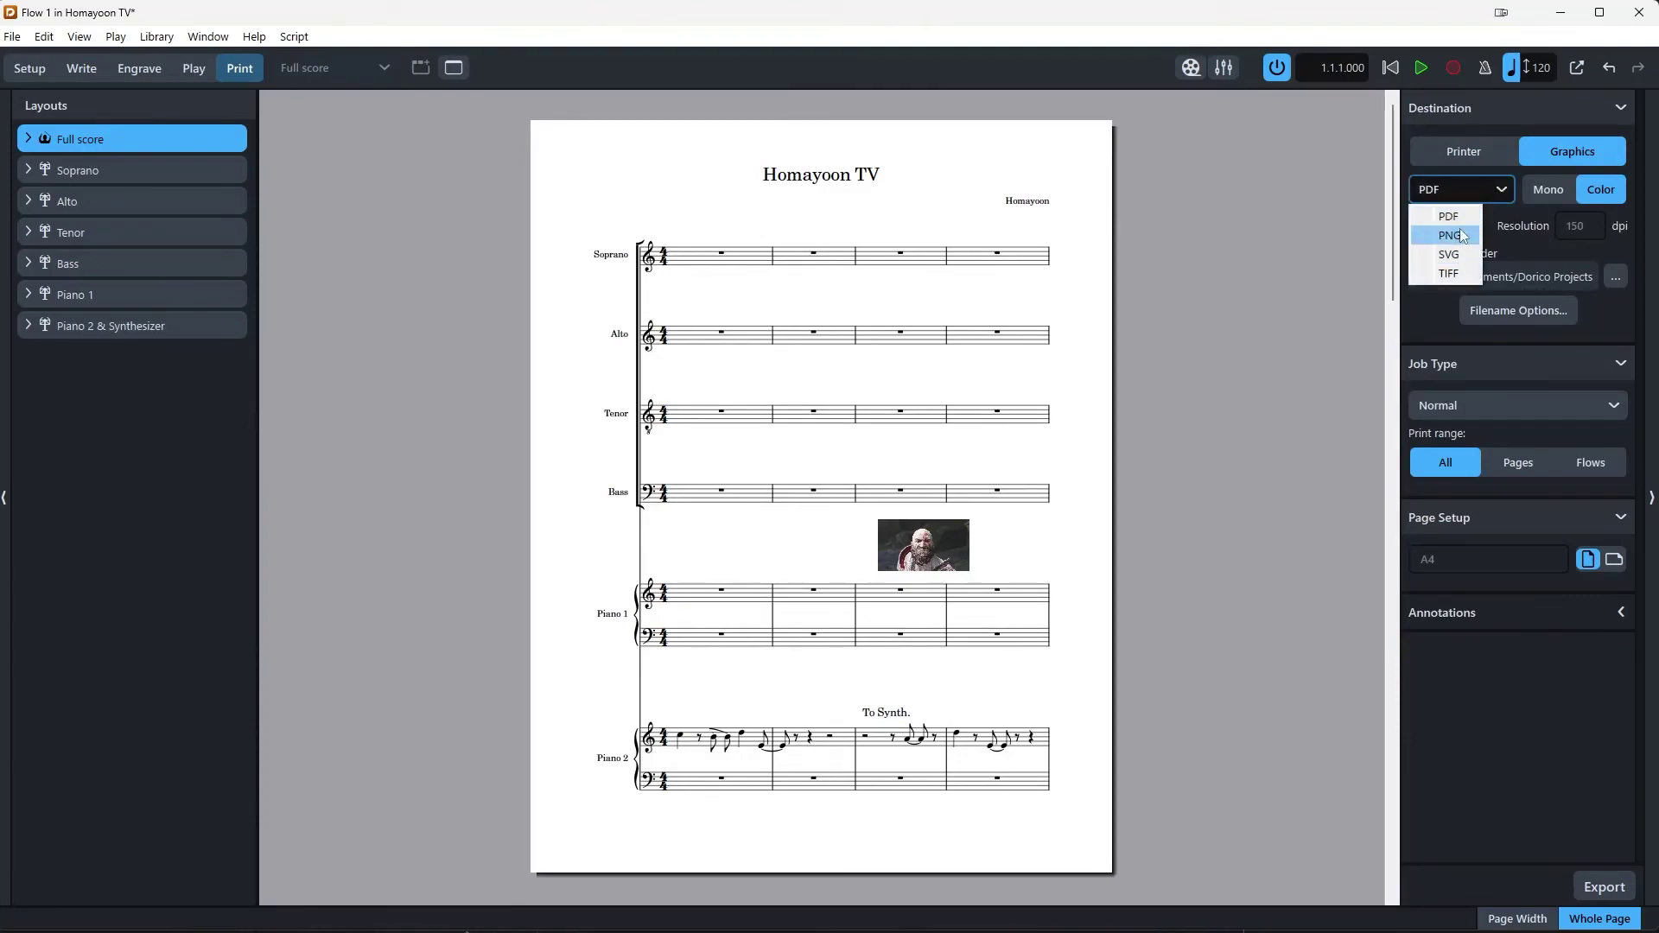
pyautogui.click(1502, 190)
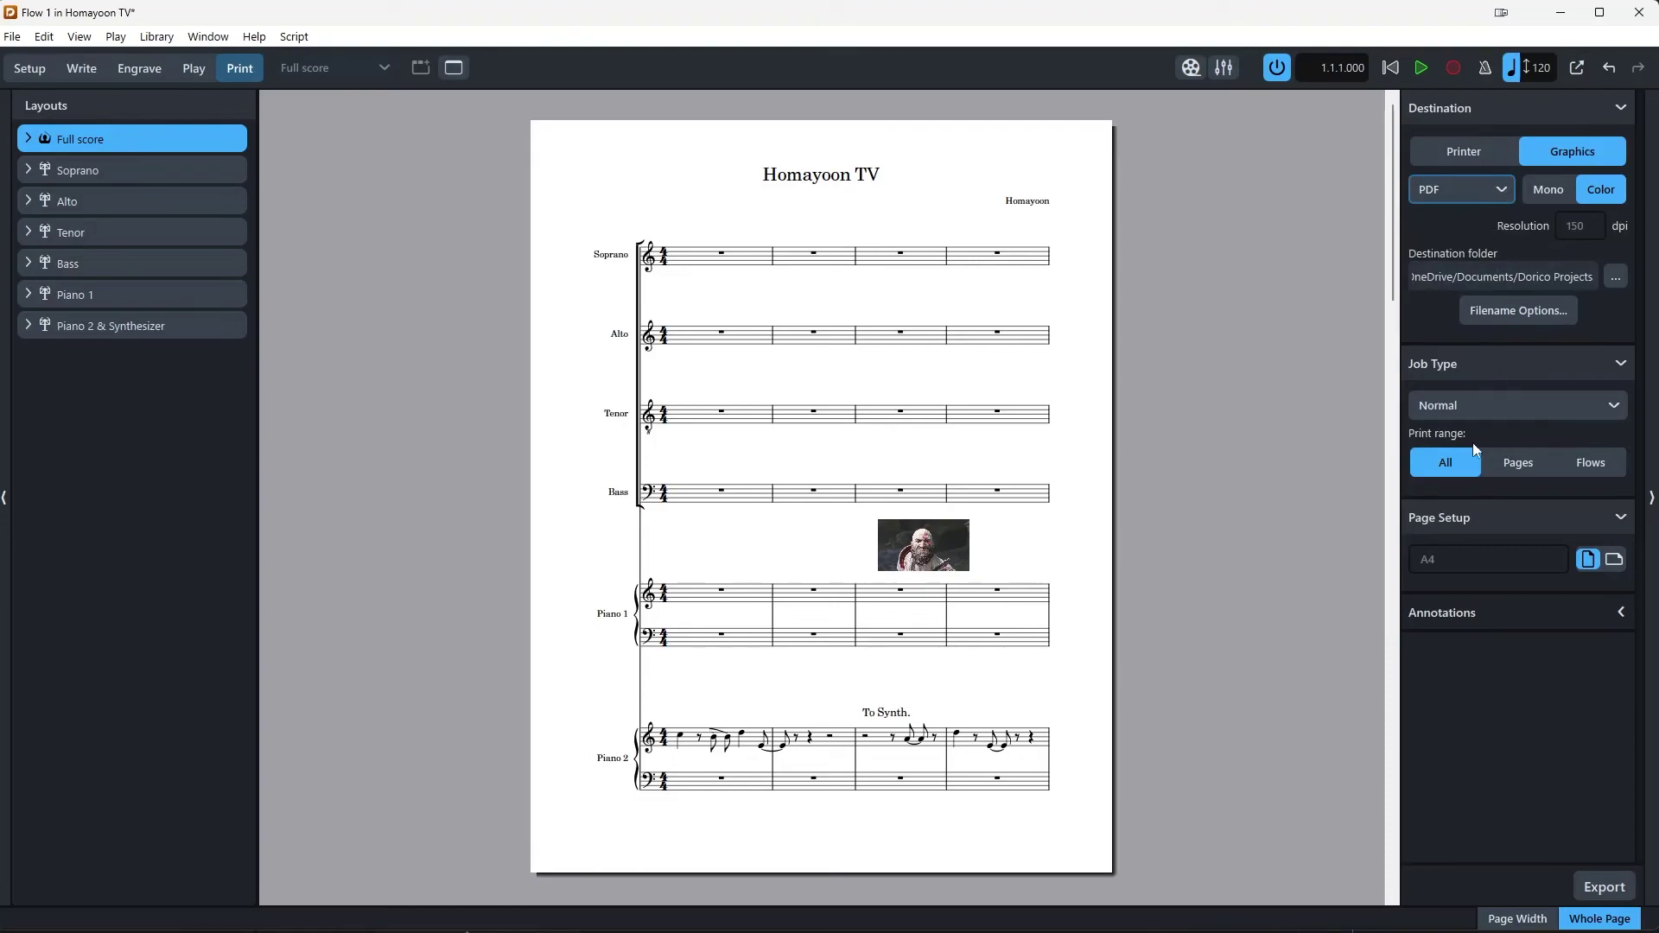
pyautogui.click(1520, 619)
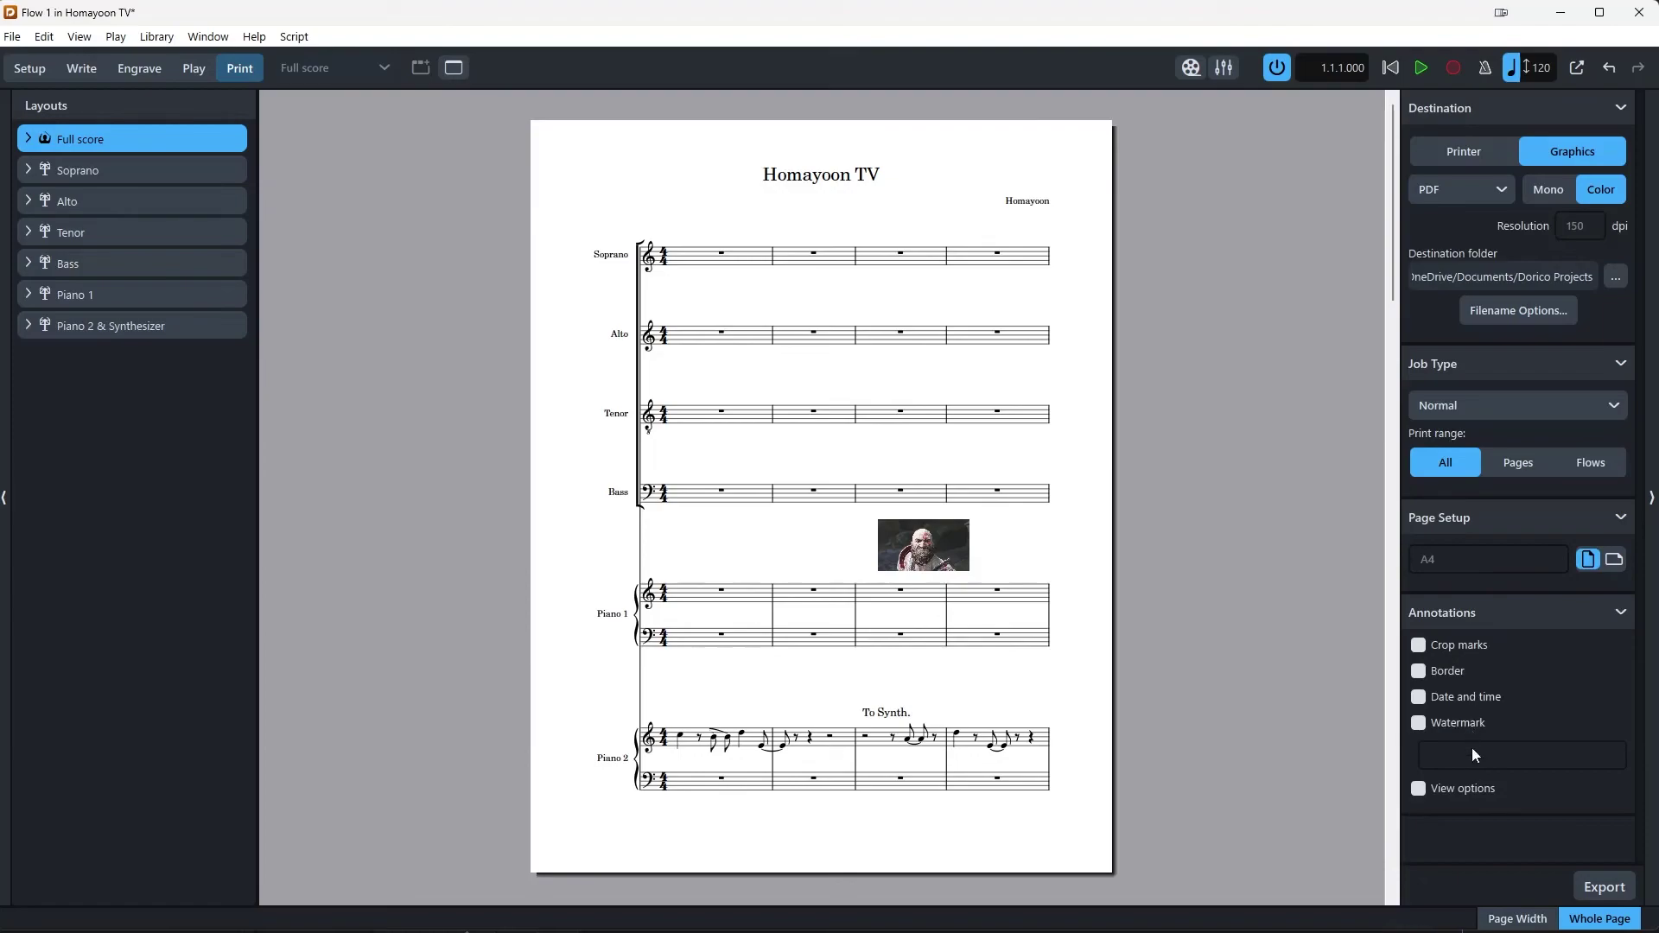